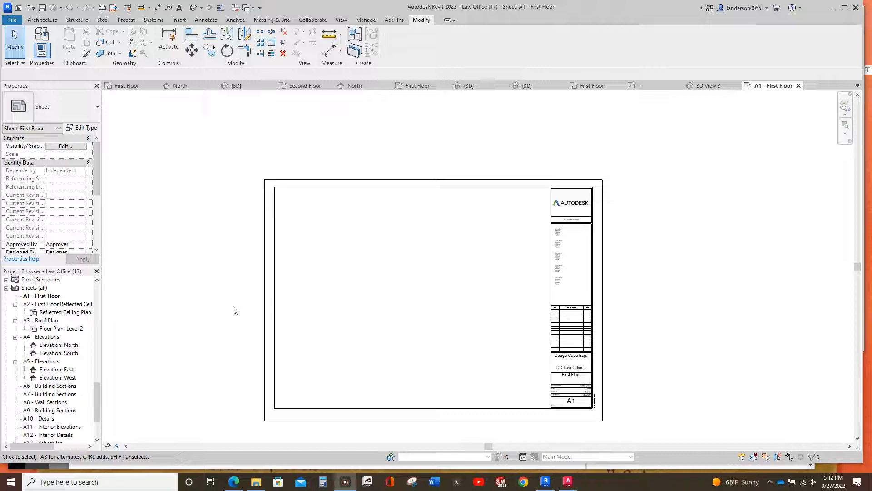
# Step: Review the sheet list and compare sheet A1's title block with the customized CAD-120-ECTC D 22 x 34 Horizontal title block
pyautogui.scroll(-2, 51, 385)
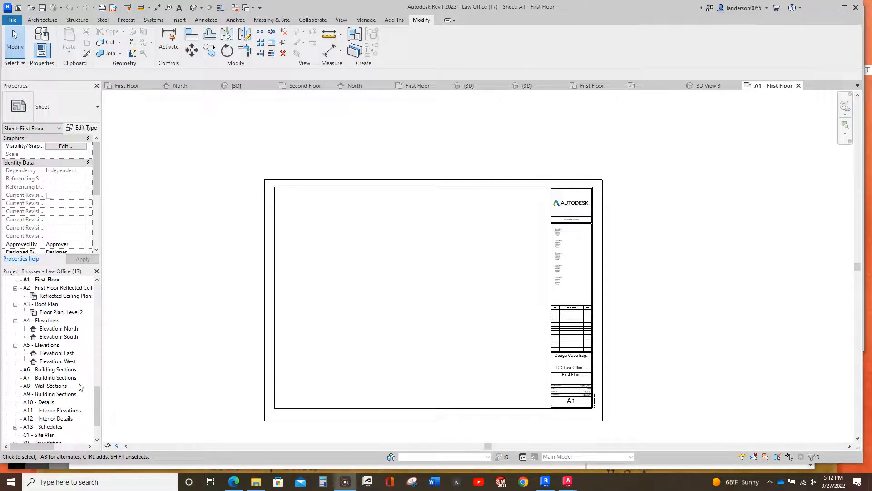
pyautogui.scroll(2, 322, 402)
pyautogui.scroll(-2, 343, 318)
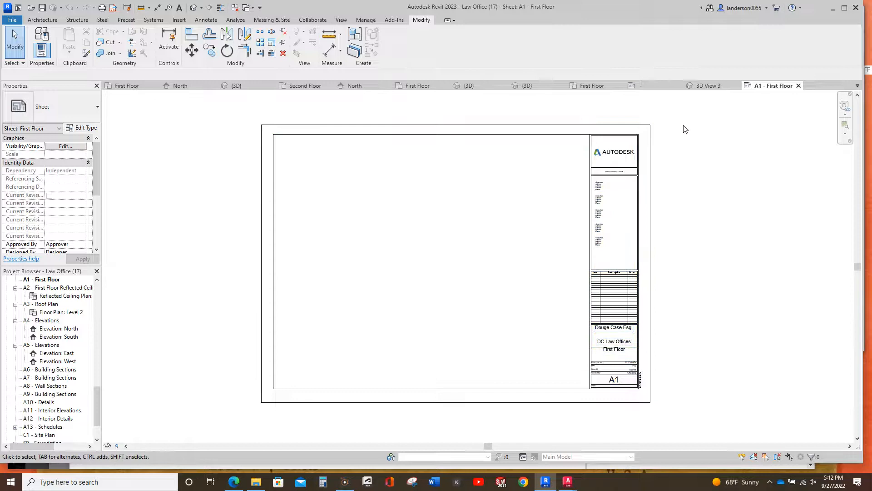
pyautogui.click(650, 87)
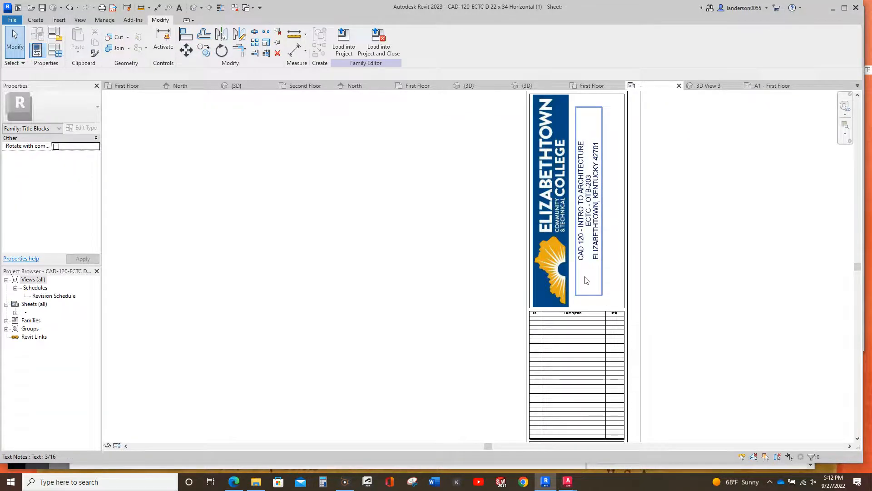
pyautogui.scroll(-4, 585, 280)
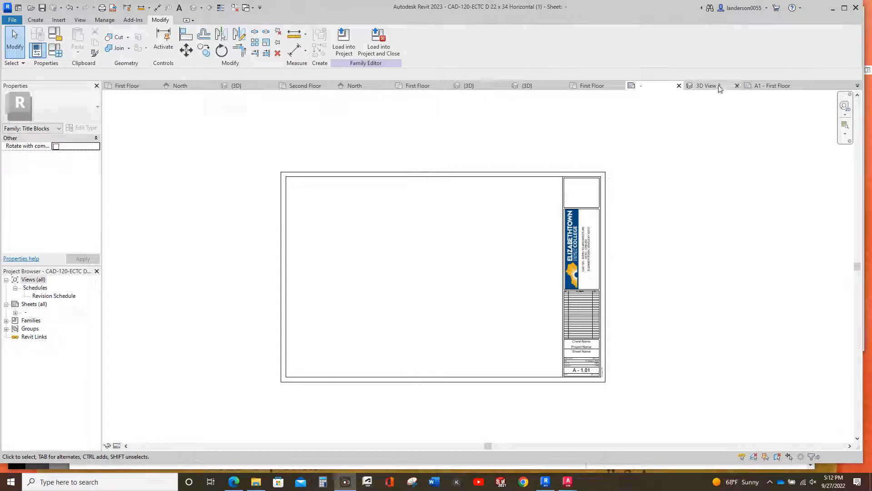
pyautogui.click(771, 86)
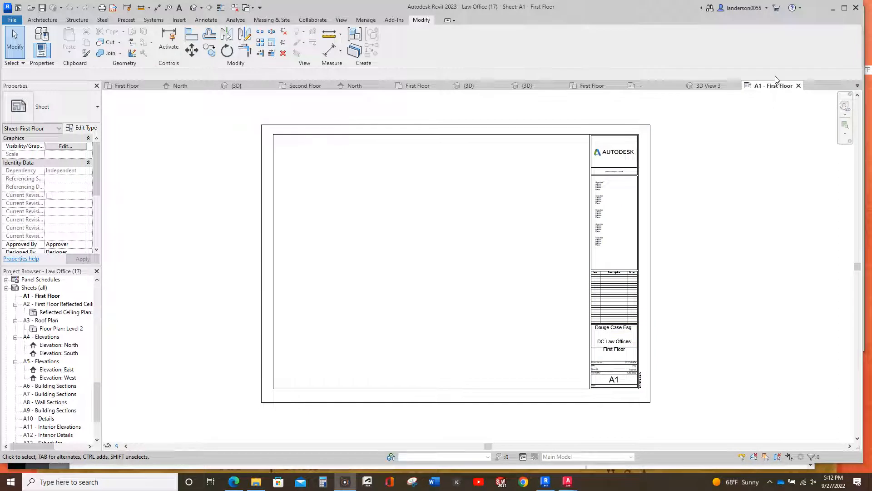
# Step: Open sheet A1's title block family for editing and save it as ECTC E1 30 x 42 Horizontal.rfa, replacing the existing file
pyautogui.doubleClick(652, 253)
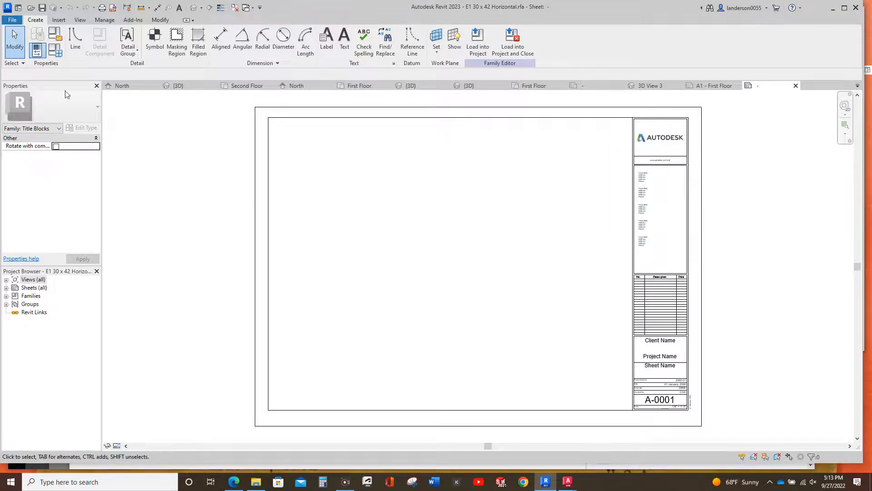
pyautogui.click(10, 20)
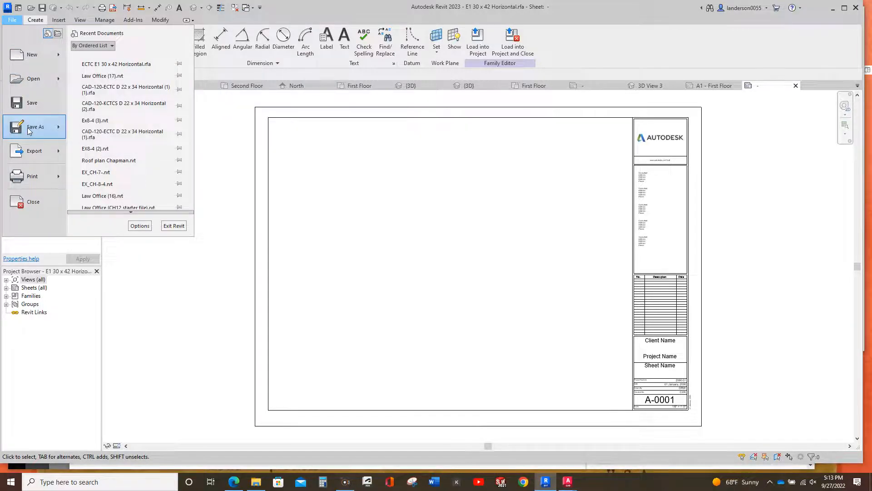
pyautogui.moveTo(28, 129)
pyautogui.click(121, 126)
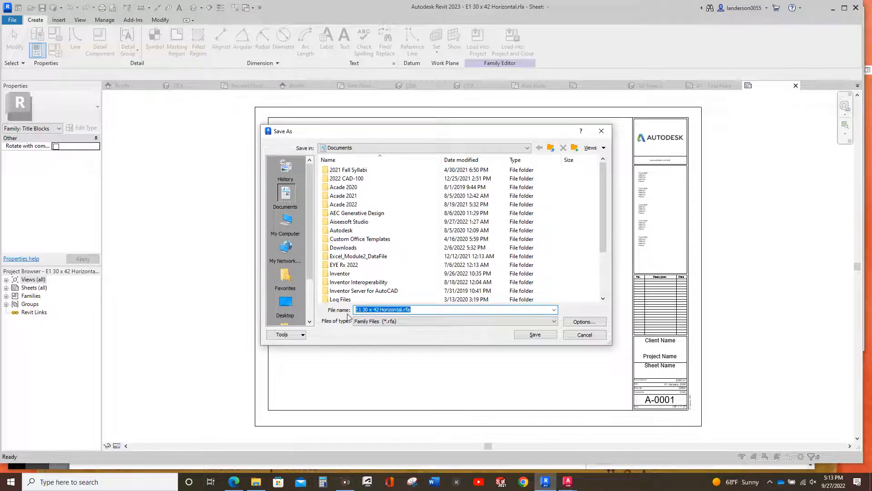
pyautogui.click(358, 310)
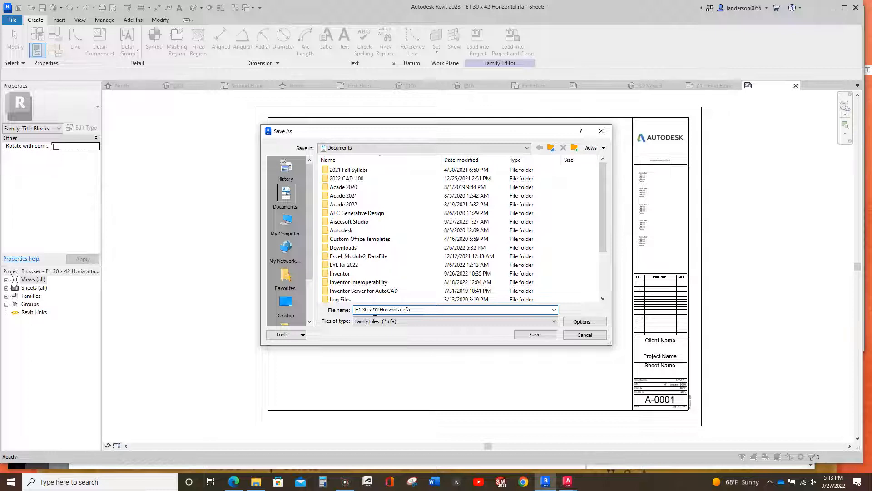
pyautogui.write('ECTC')
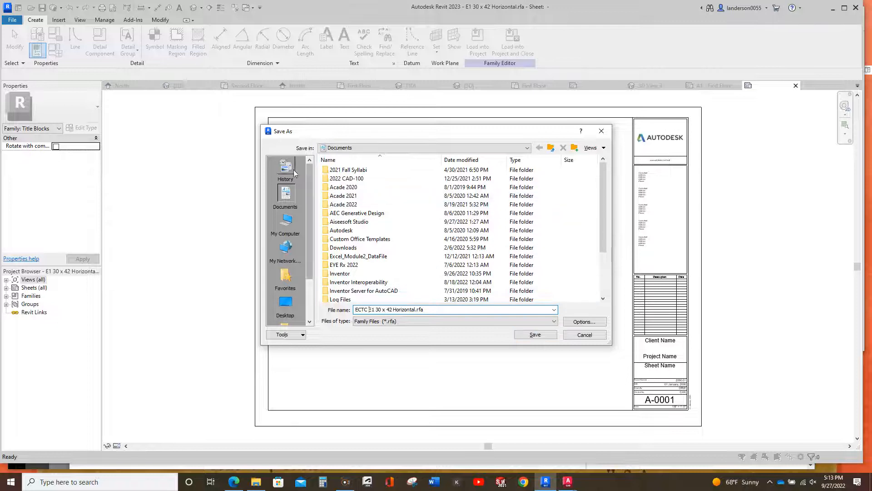
pyautogui.click(535, 335)
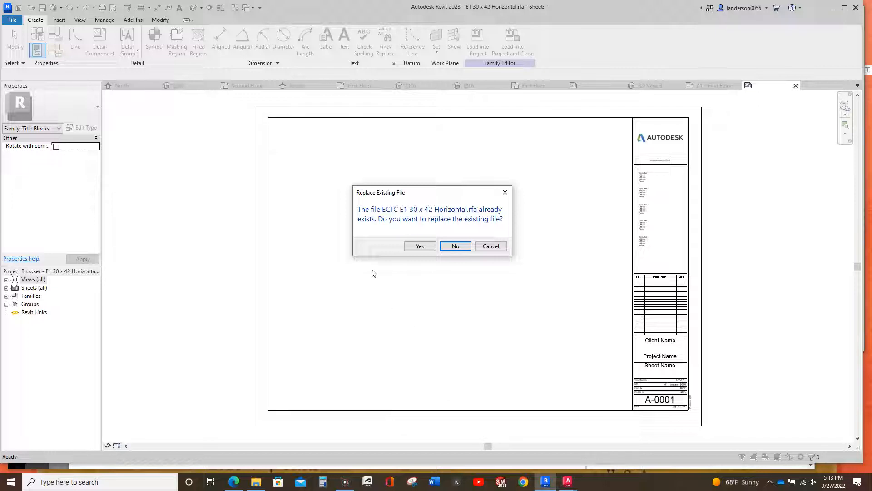
pyautogui.click(432, 248)
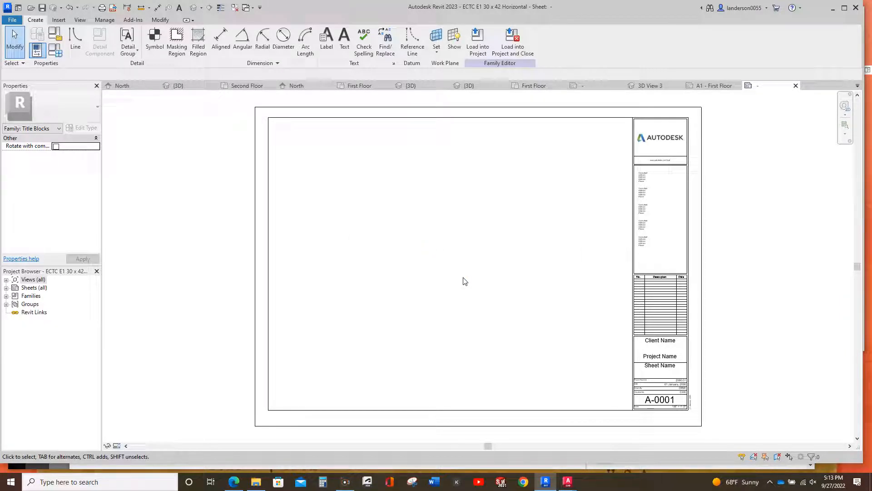
# Step: Delete all five consultant text notes from the cell below the logo area of the title block
pyautogui.click(670, 142)
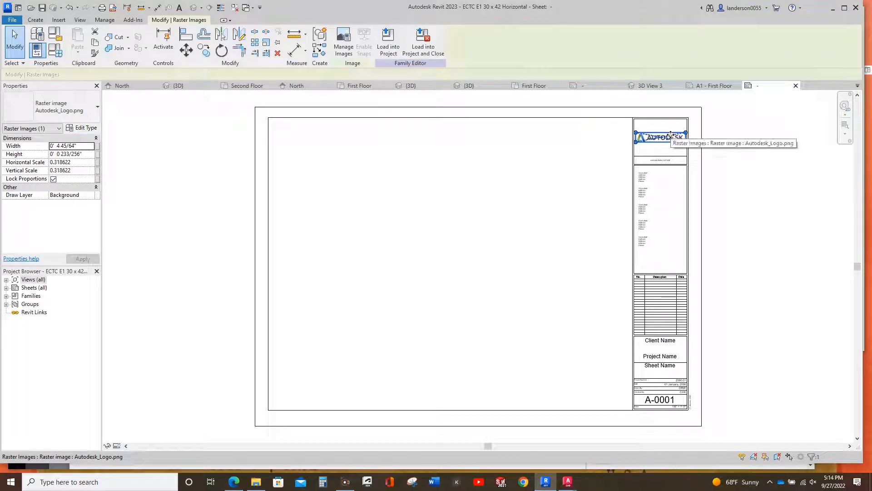
pyautogui.click(728, 156)
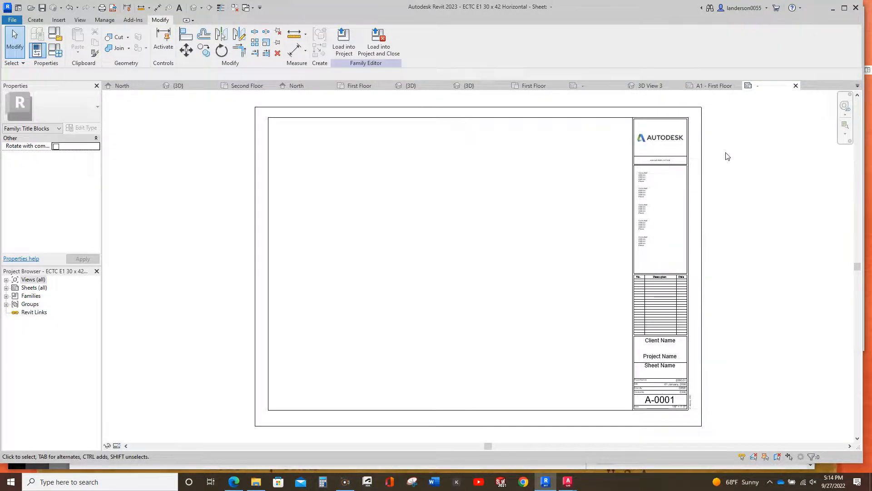
pyautogui.click(646, 179)
pyautogui.press('Delete')
pyautogui.click(648, 196)
pyautogui.press('Delete')
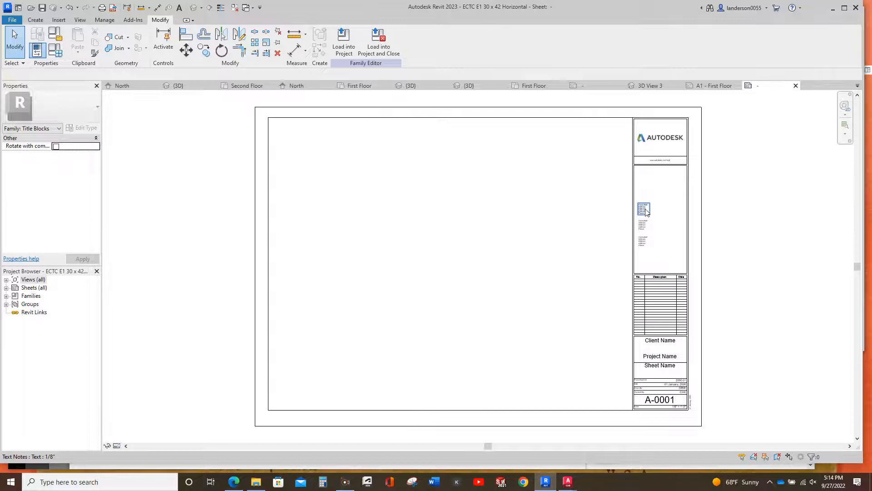
pyautogui.click(644, 210)
pyautogui.press('Delete')
pyautogui.click(644, 226)
pyautogui.press('Delete')
pyautogui.click(643, 242)
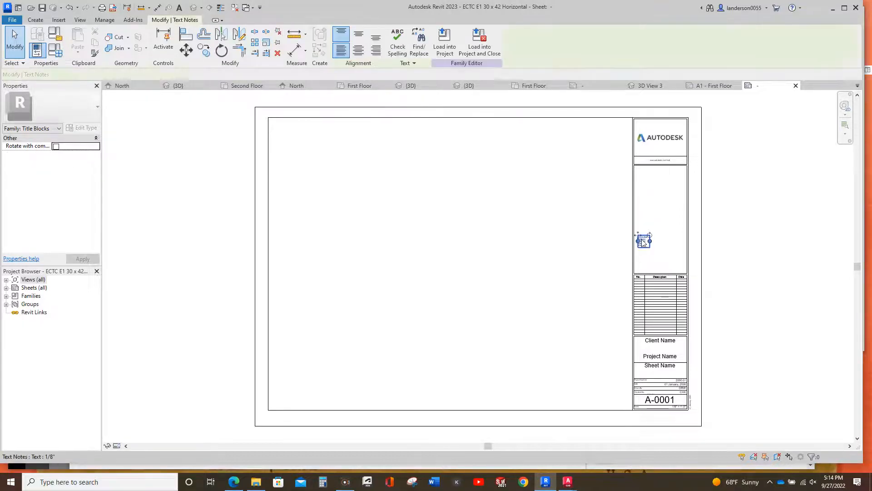
pyautogui.press('Delete')
# Step: Move the Autodesk logo image up against the upper edge of its title block cell
pyautogui.scroll(2, 664, 157)
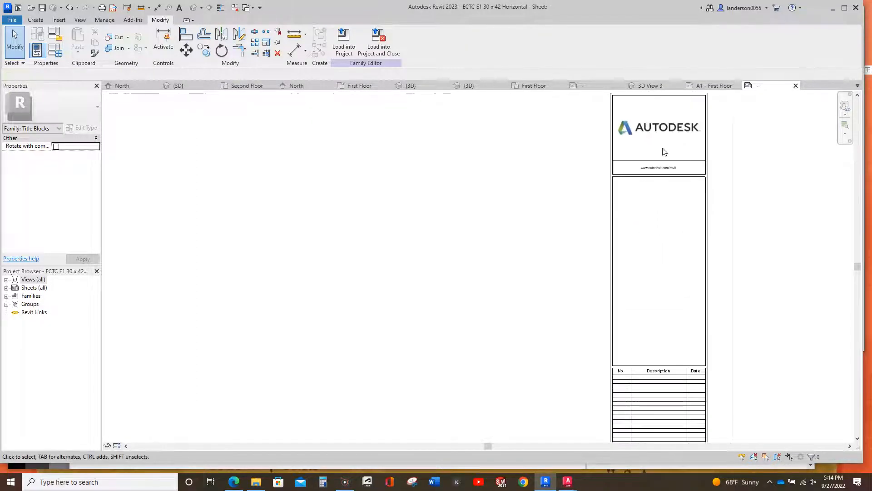
pyautogui.moveTo(663, 150); pyautogui.dragTo(618, 261, button='middle')
pyautogui.scroll(3, 617, 254)
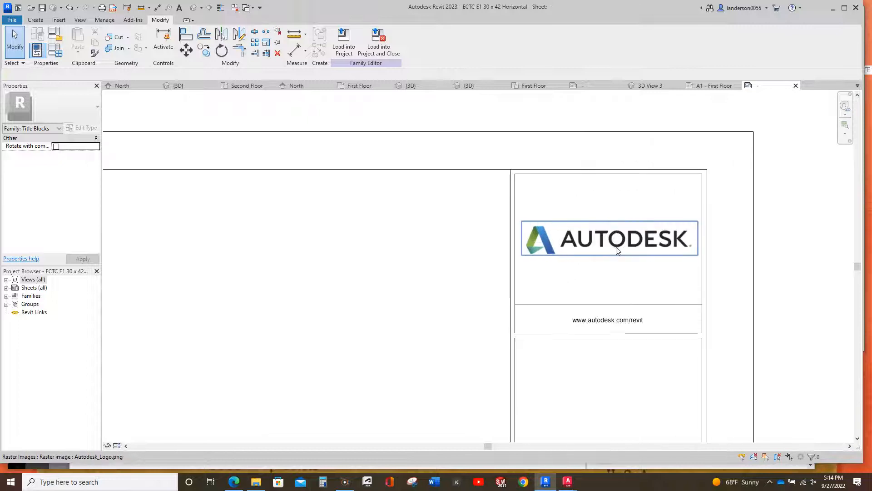
pyautogui.click(617, 251)
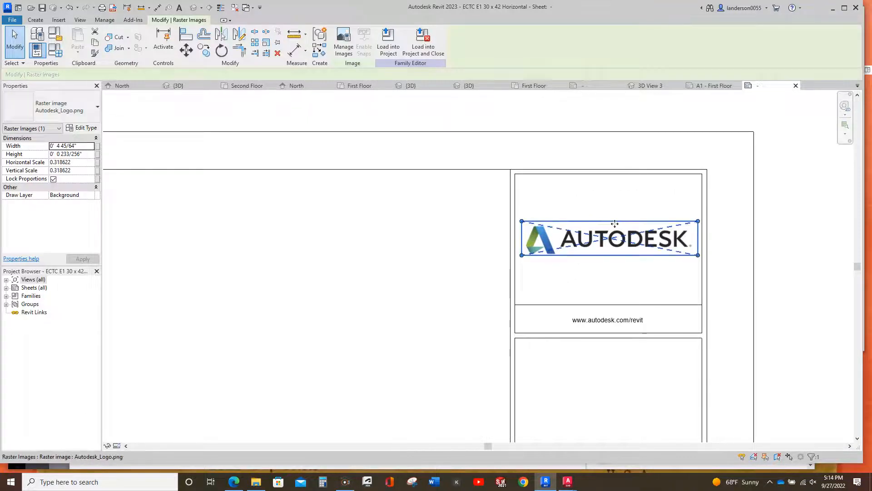
pyautogui.moveTo(617, 222); pyautogui.dragTo(618, 176)
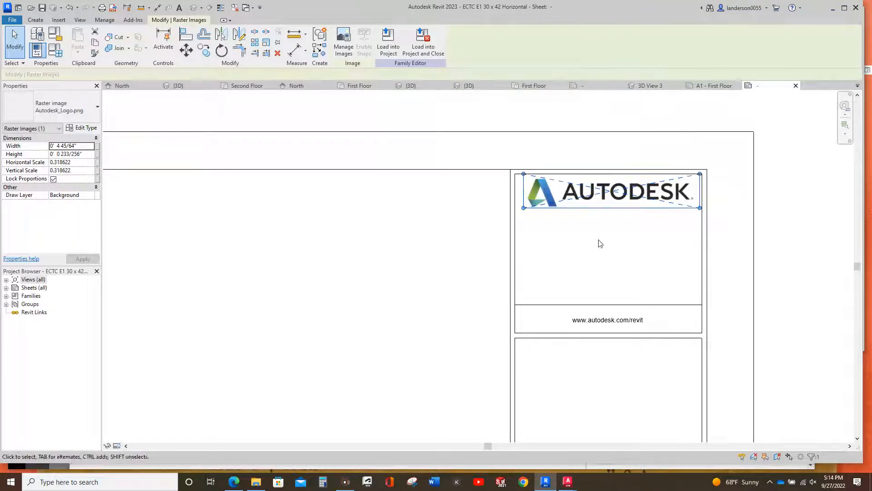
pyautogui.click(635, 325)
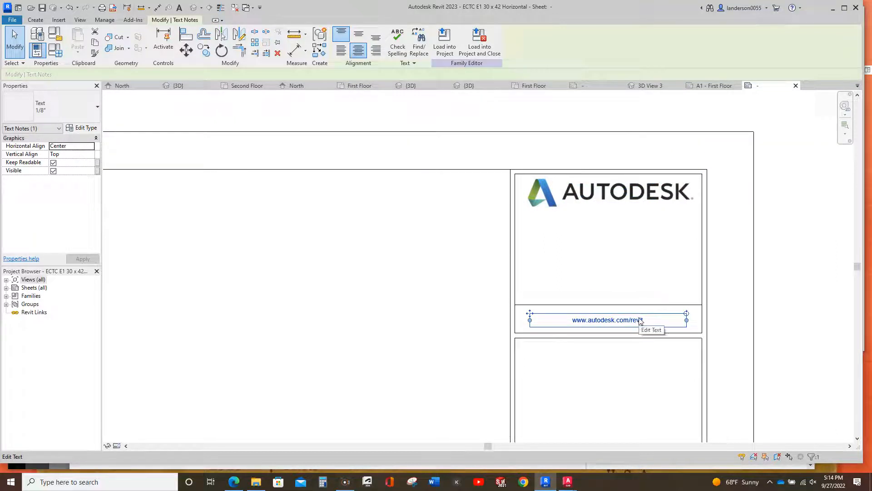
pyautogui.press('Delete')
pyautogui.click(636, 305)
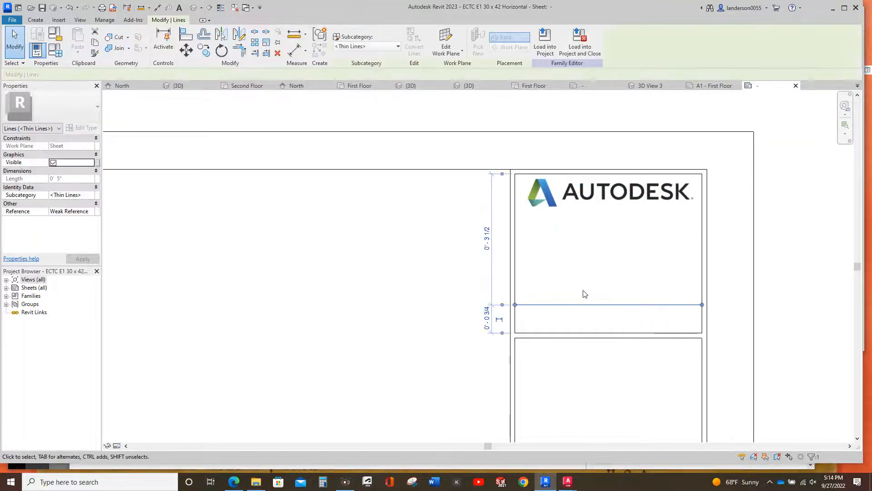
pyautogui.moveTo(578, 306); pyautogui.dragTo(597, 217)
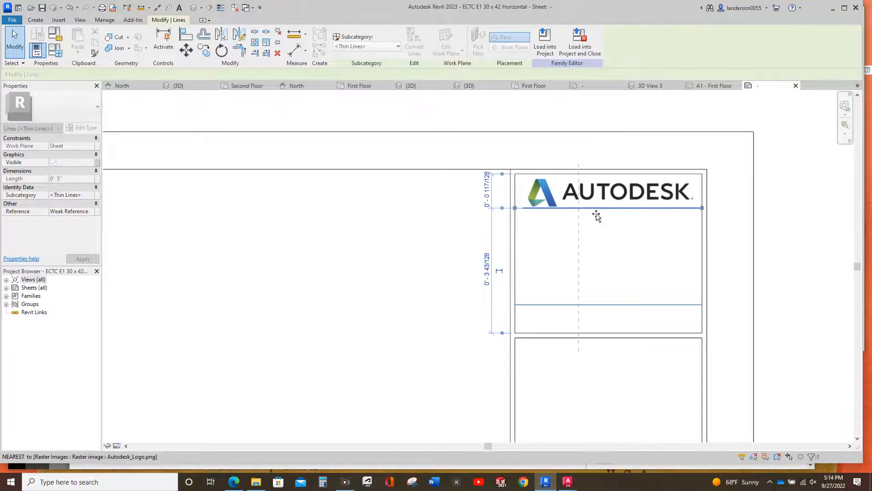
pyautogui.click(624, 248)
# Step: Narrow the Revit window enough to uncover the KCTCS LOGOS folder window behind it
pyautogui.scroll(-2, 627, 249)
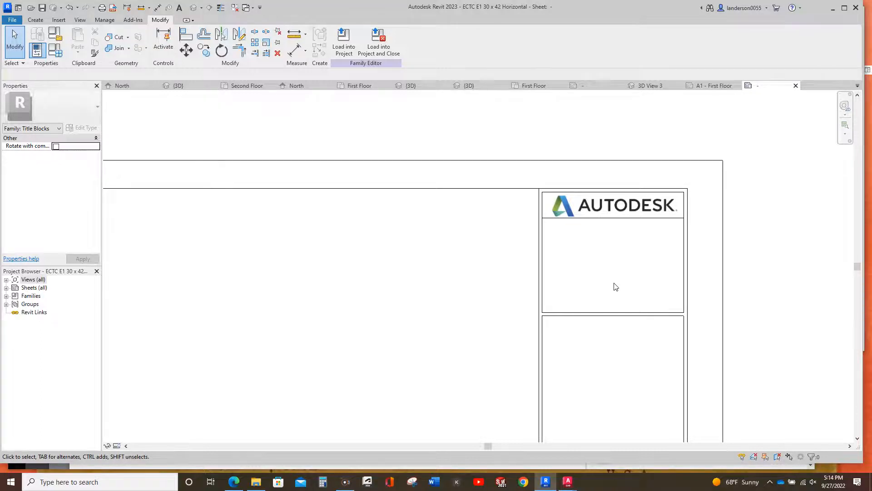
pyautogui.scroll(-4, 616, 286)
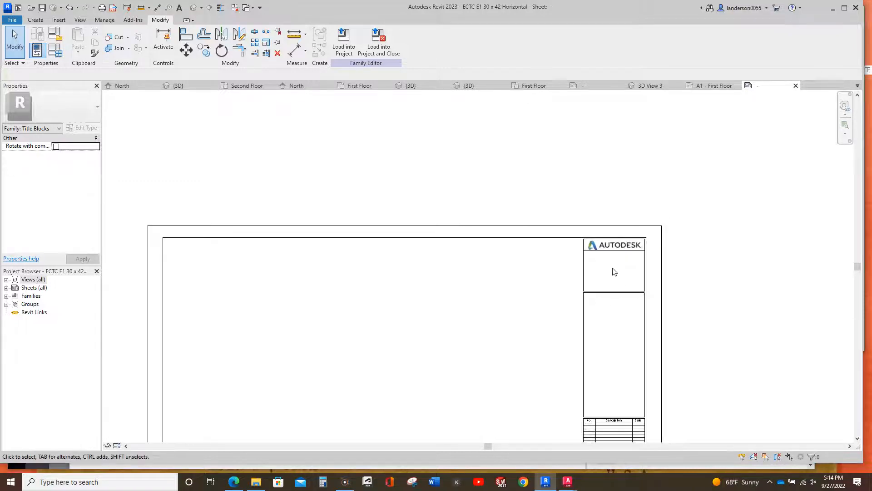
pyautogui.scroll(2, 604, 368)
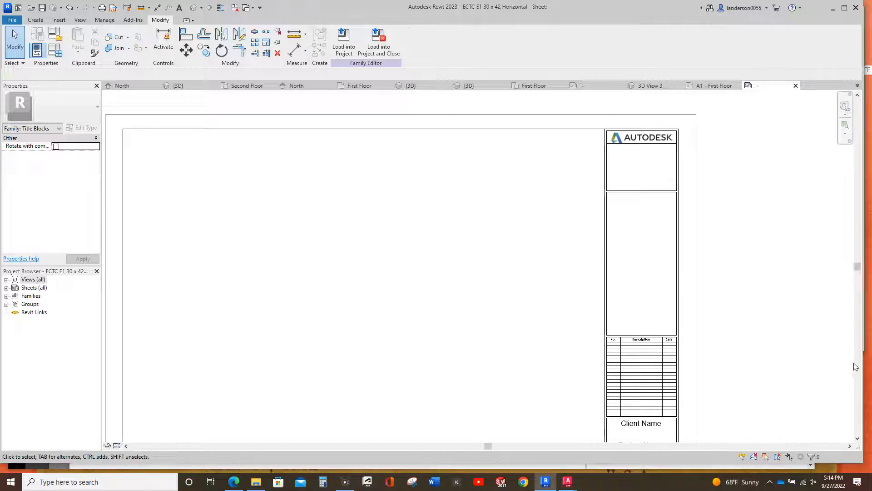
pyautogui.moveTo(862, 365); pyautogui.dragTo(837, 365)
pyautogui.click(850, 301)
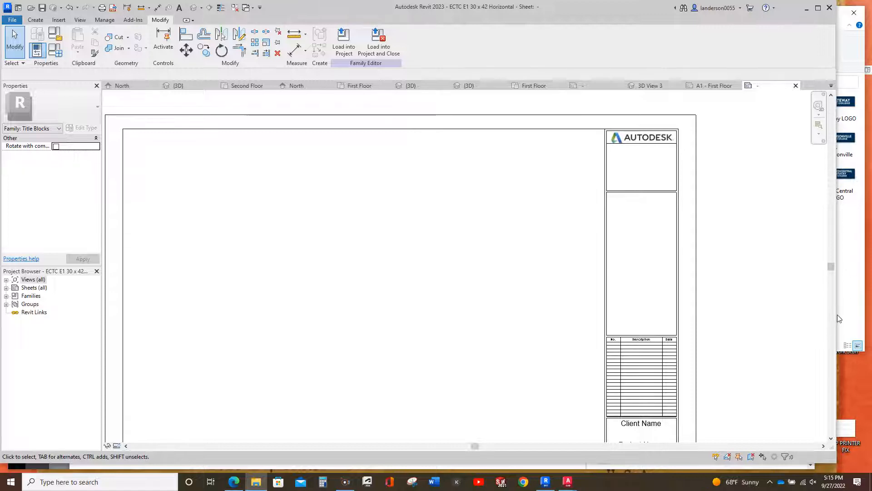
pyautogui.moveTo(837, 318); pyautogui.dragTo(783, 326)
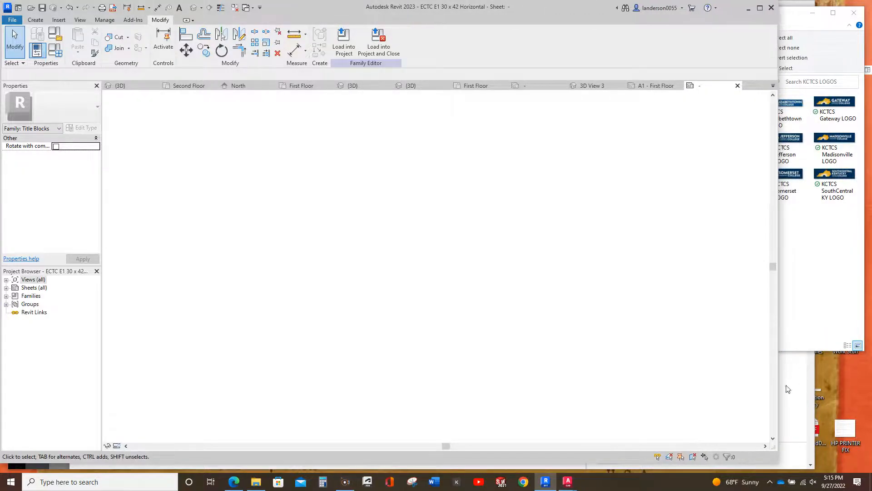
# Step: Switch to the Edge browser and close the Lesson 15 File submission and its grading list
pyautogui.hotkey('alt', 'Tab')
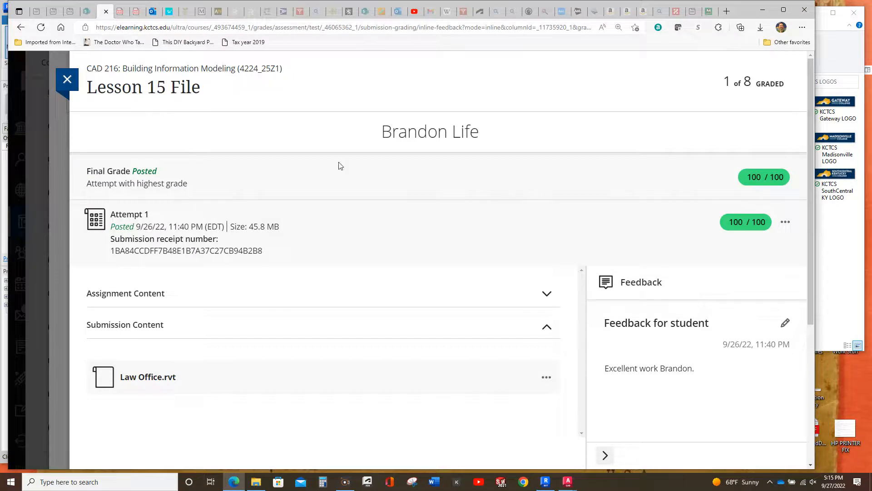
pyautogui.click(67, 80)
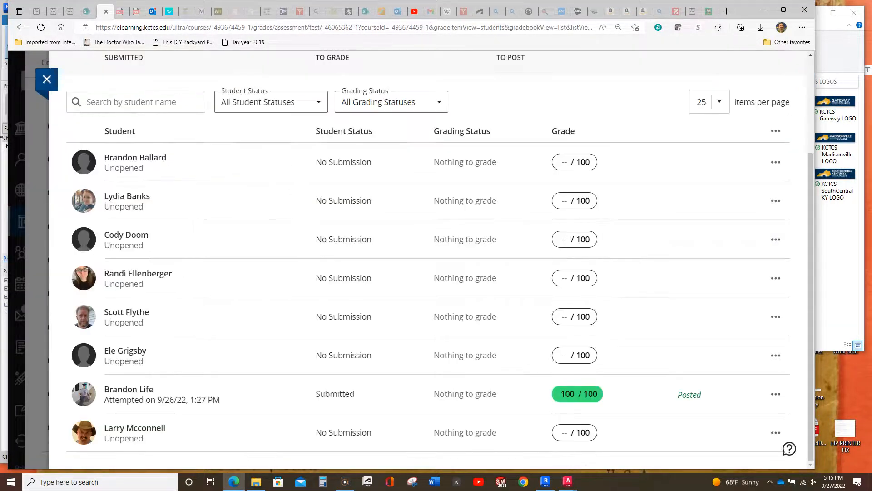
pyautogui.click(47, 79)
pyautogui.press('Escape')
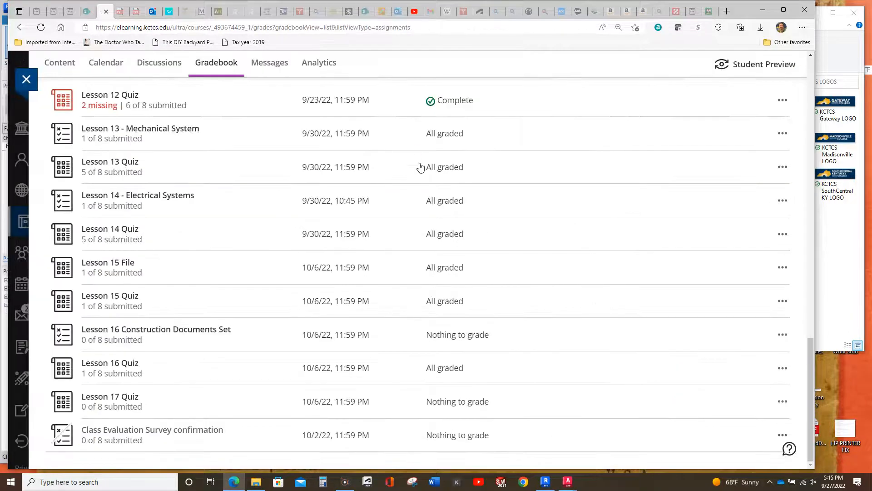
# Step: Go to the CAD 216 course content and expand the 08: WEEK #8 Module
pyautogui.scroll(15, 331, 218)
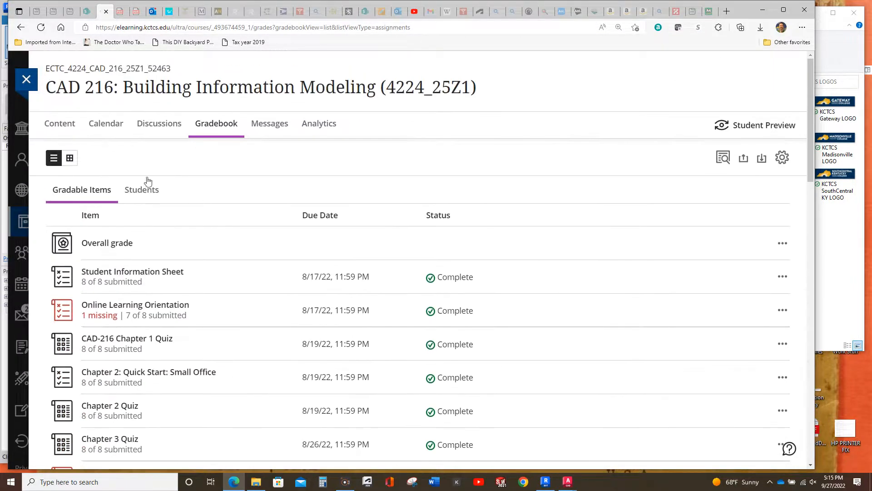
pyautogui.click(59, 124)
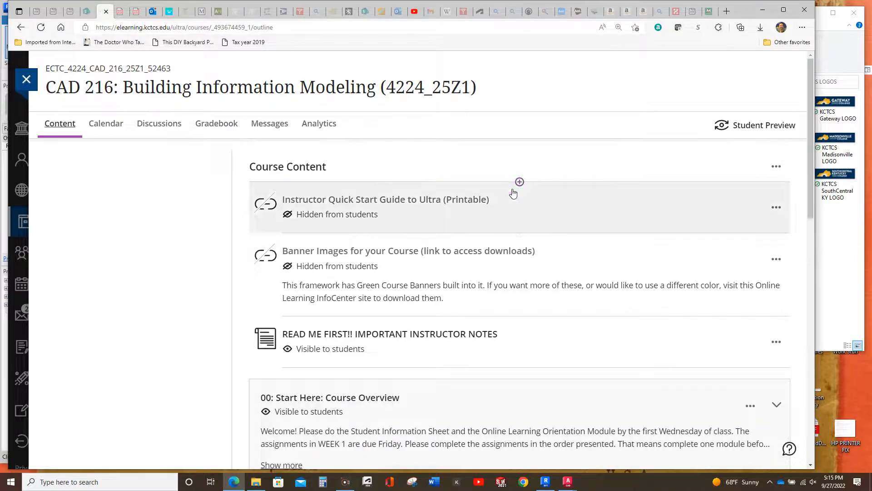
pyautogui.scroll(-10, 551, 272)
pyautogui.scroll(-3, 552, 273)
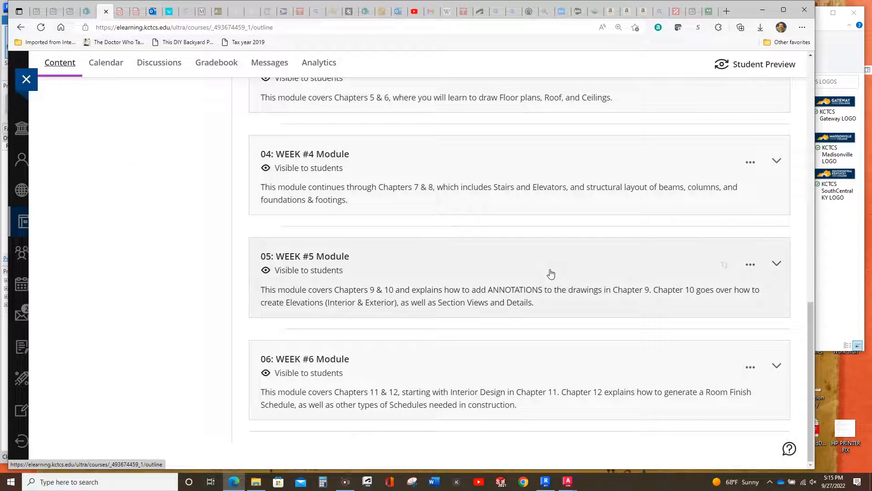
pyautogui.scroll(-7, 395, 363)
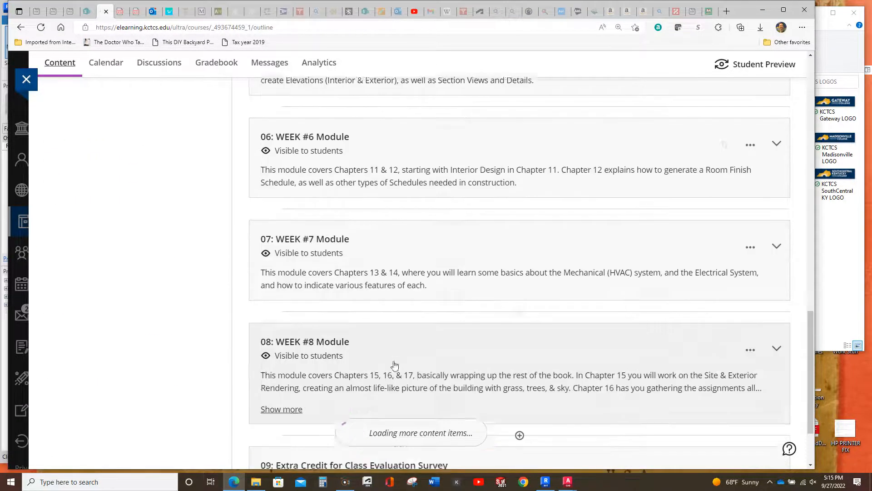
pyautogui.scroll(3, 395, 313)
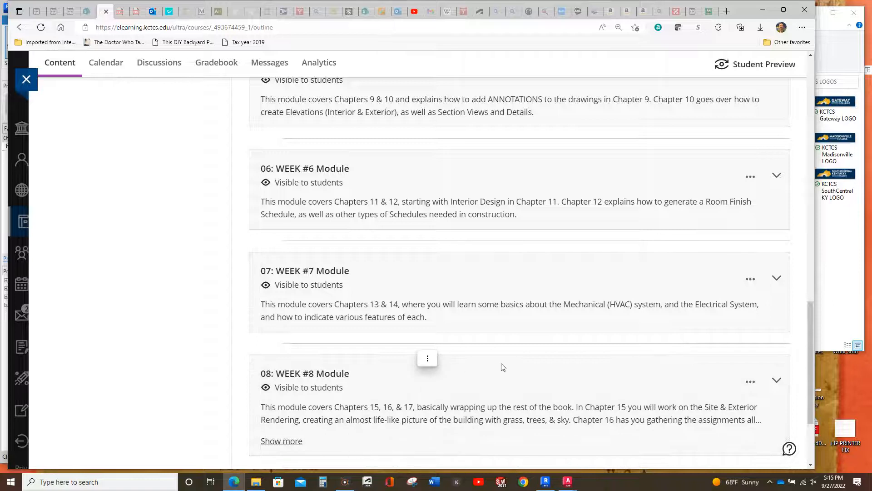
pyautogui.scroll(-3, 493, 373)
pyautogui.click(491, 372)
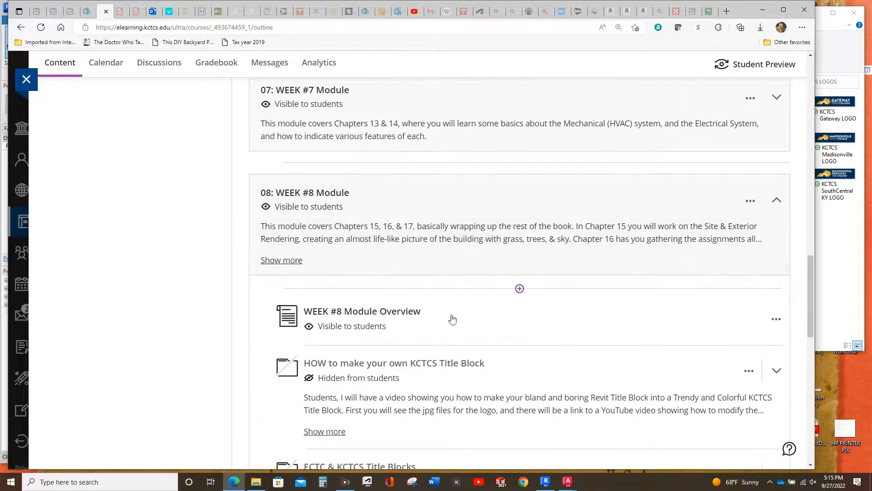
# Step: Expand the HOW to make your own KCTCS Title Block folder in the Week #8 module
pyautogui.scroll(-4, 452, 317)
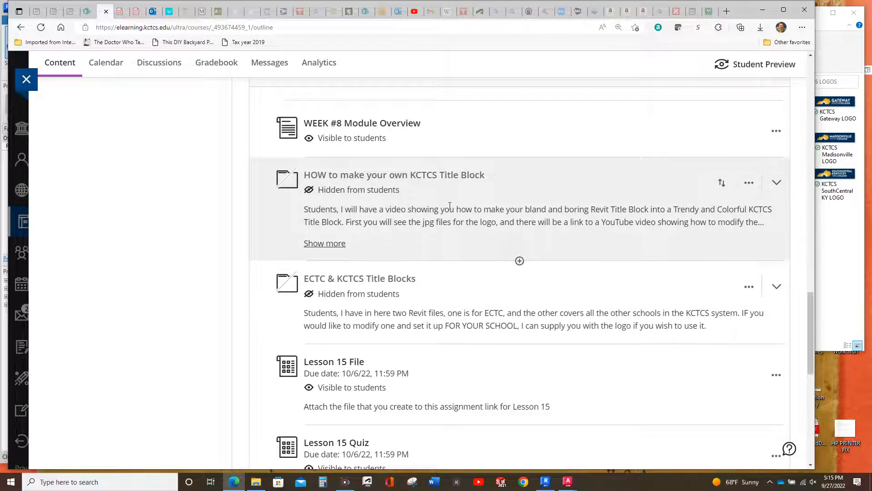
pyautogui.click(462, 199)
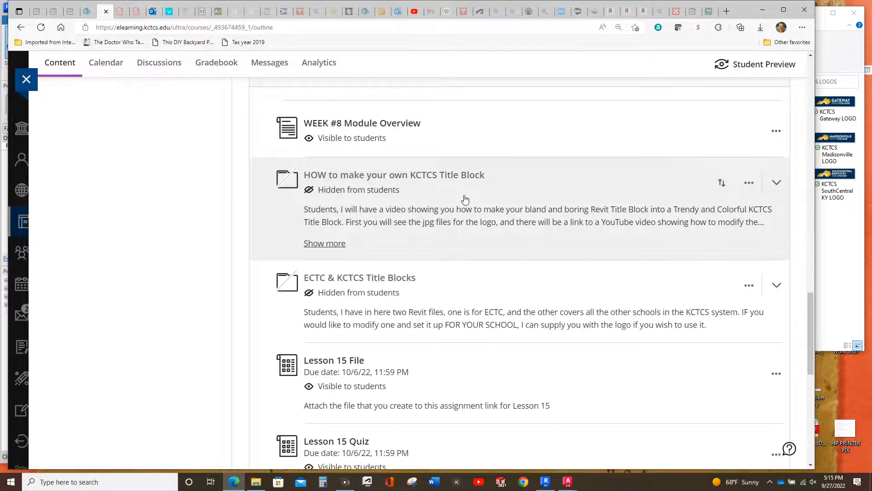
pyautogui.scroll(-3, 527, 182)
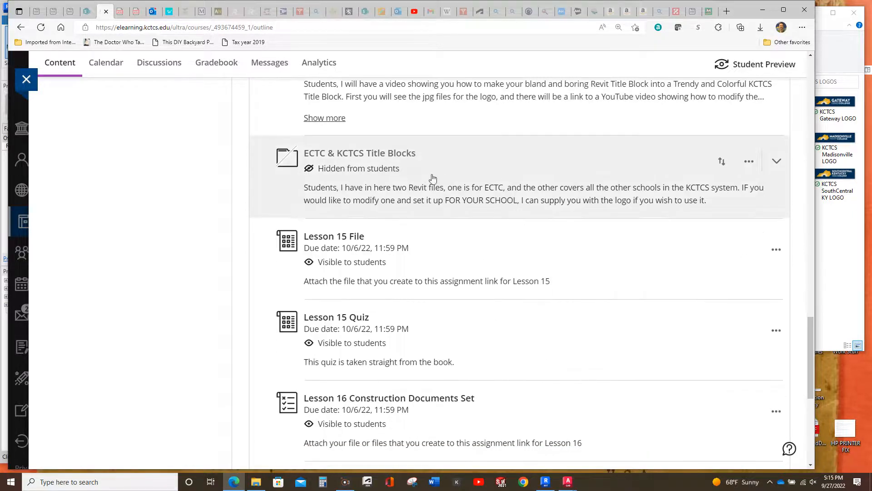
pyautogui.scroll(4, 517, 191)
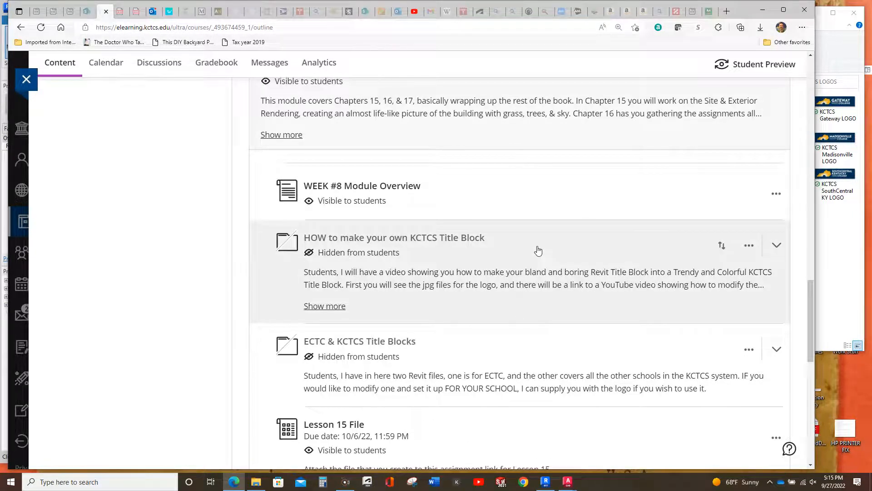
pyautogui.scroll(-5, 536, 253)
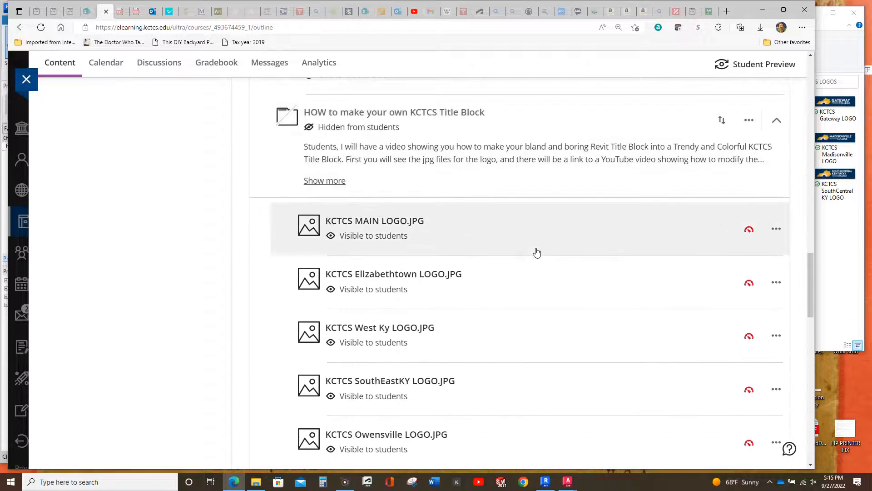
# Step: Look through the list of KCTCS college logo images in the title block folder
pyautogui.scroll(2, 438, 165)
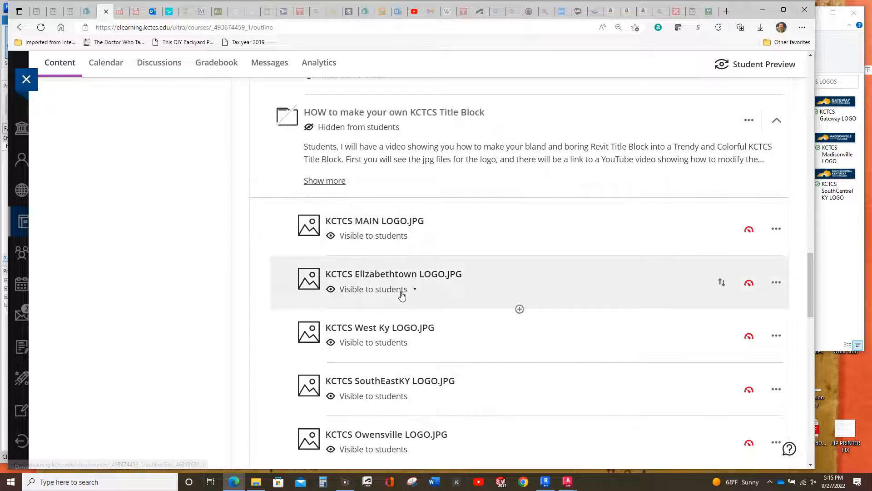
pyautogui.scroll(-3, 384, 282)
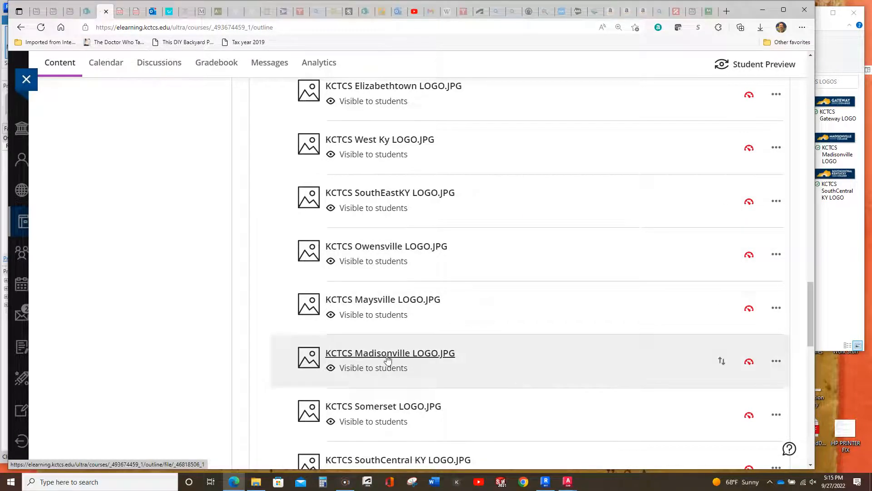
pyautogui.scroll(-3, 381, 411)
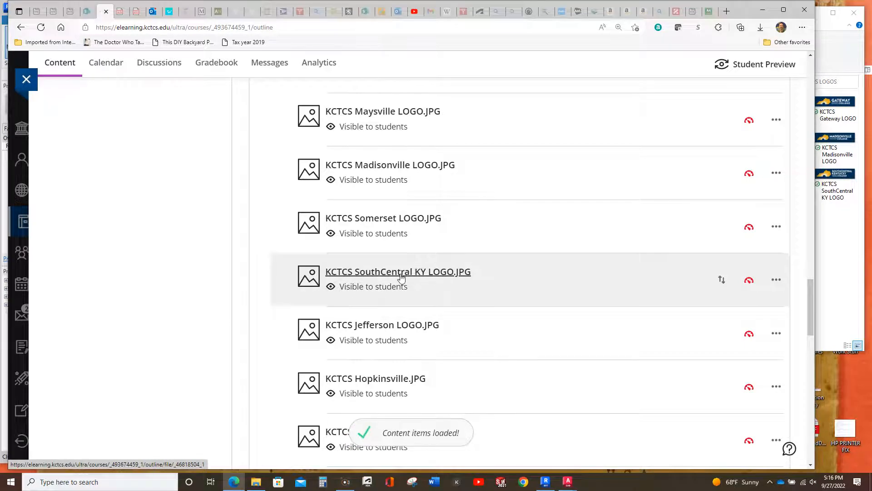
pyautogui.scroll(-2, 399, 365)
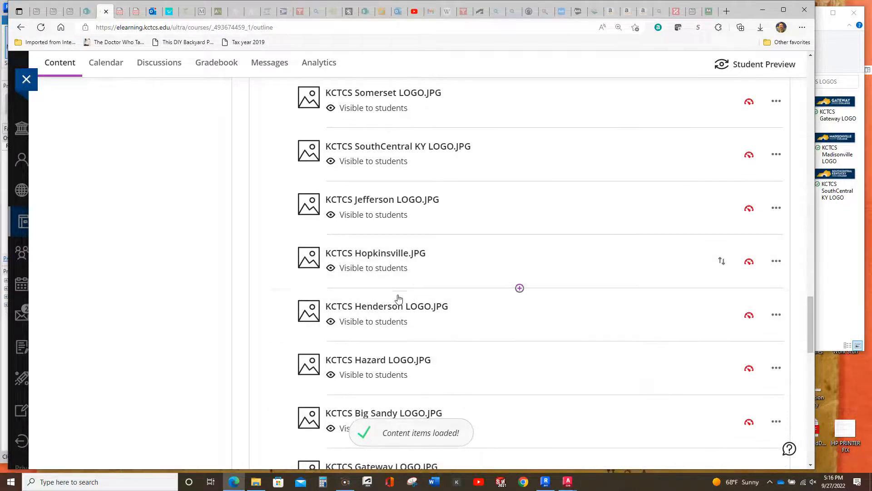
pyautogui.scroll(-2, 376, 346)
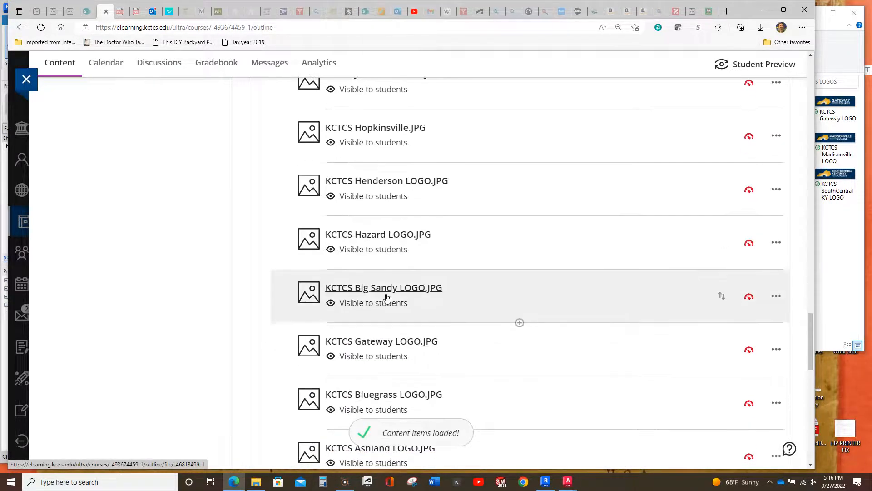
pyautogui.scroll(-1, 402, 344)
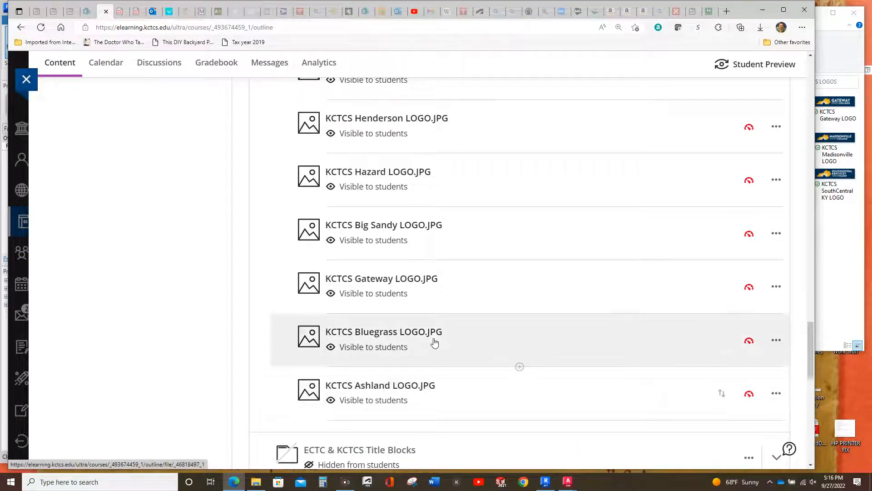
pyautogui.scroll(10, 485, 314)
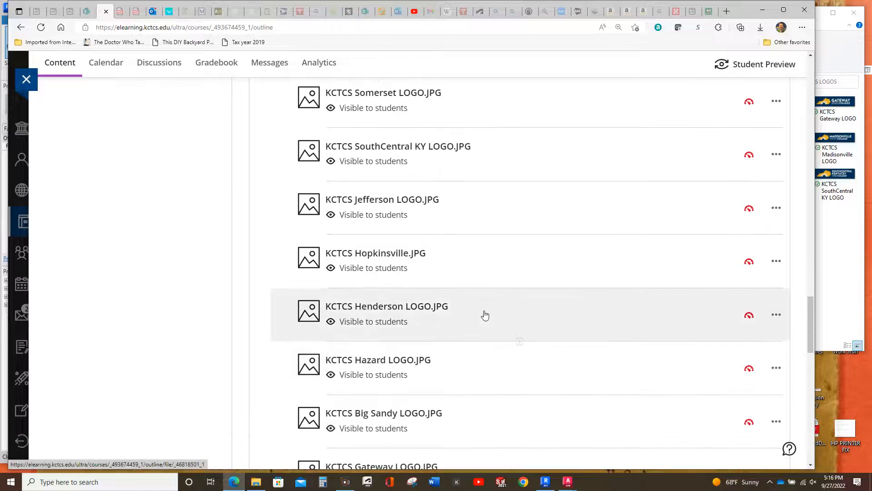
pyautogui.scroll(2, 485, 313)
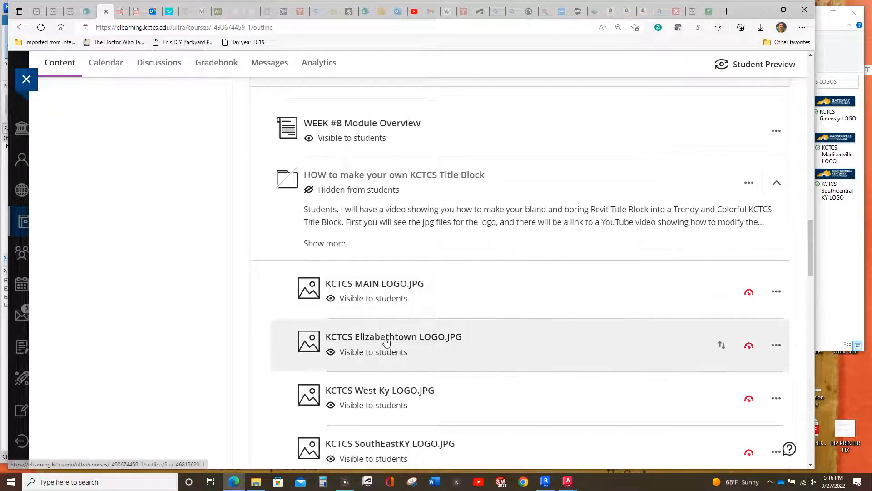
# Step: Open KCTCS Elizabethtown LOGO.JPG at enlarged size and copy the image
pyautogui.click(386, 337)
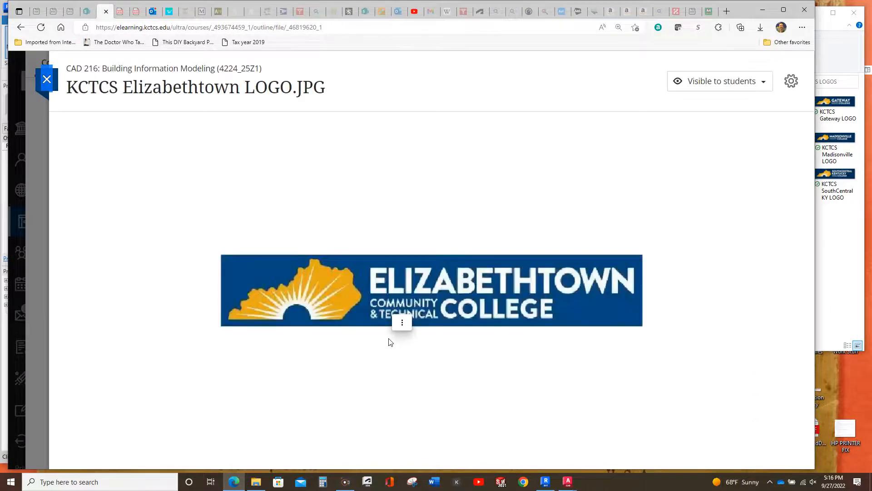
pyautogui.click(512, 262)
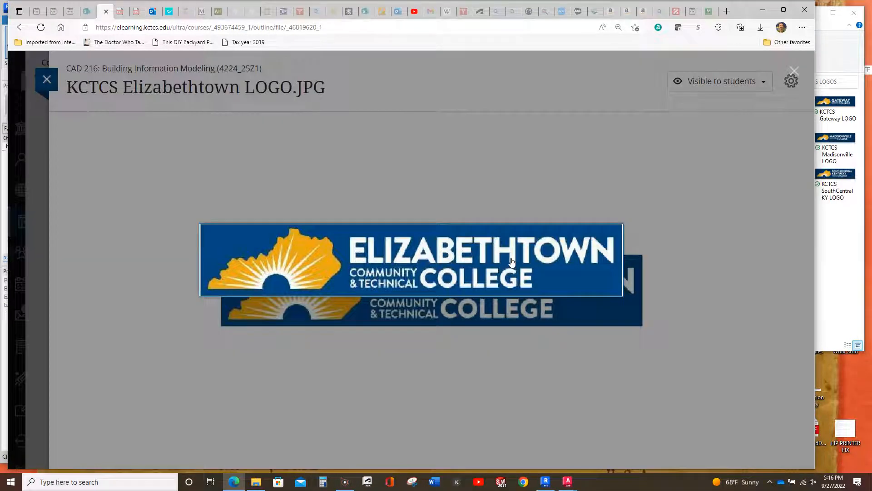
pyautogui.rightClick(534, 244)
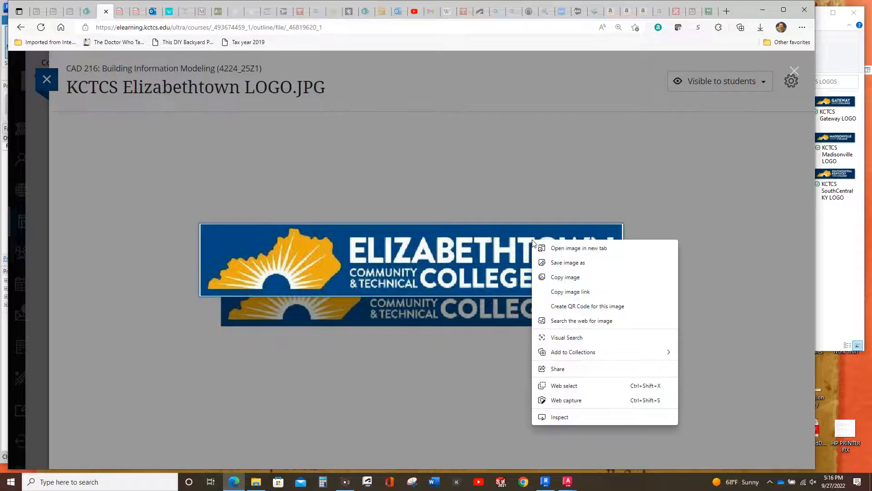
pyautogui.click(566, 277)
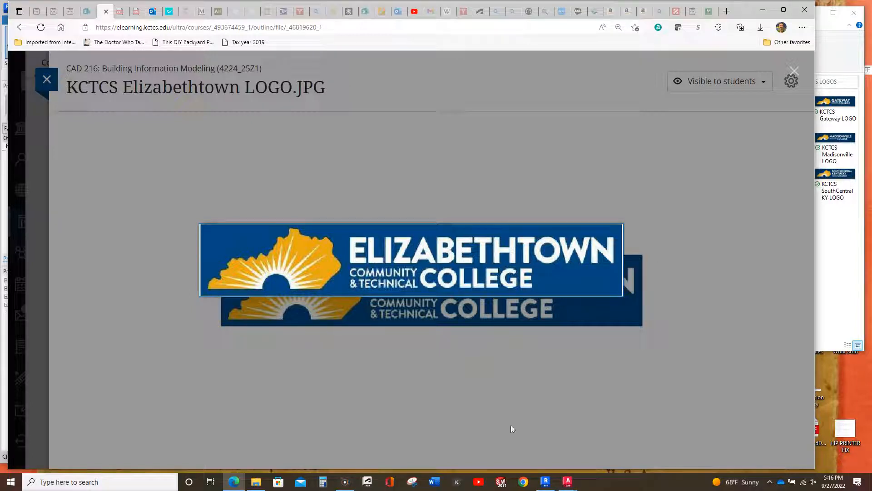
# Step: Switch to Revit and look through the available commands for a way to paste the copied logo
pyautogui.click(547, 486)
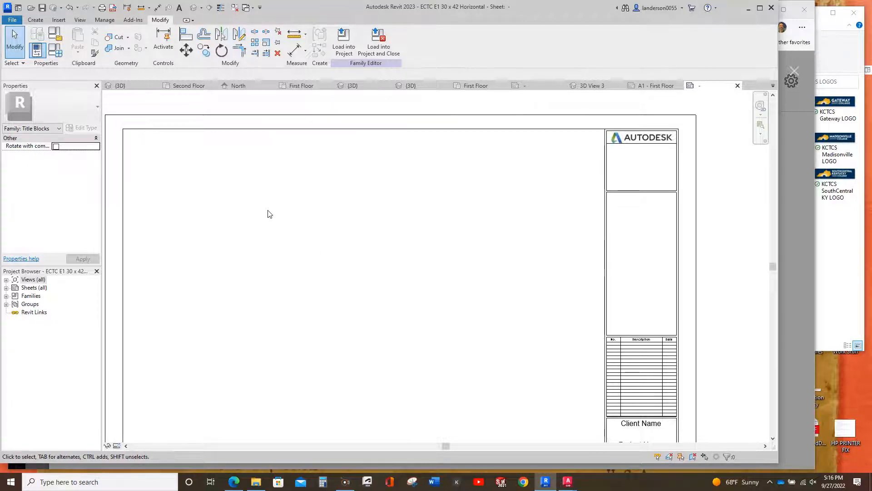
pyautogui.click(103, 20)
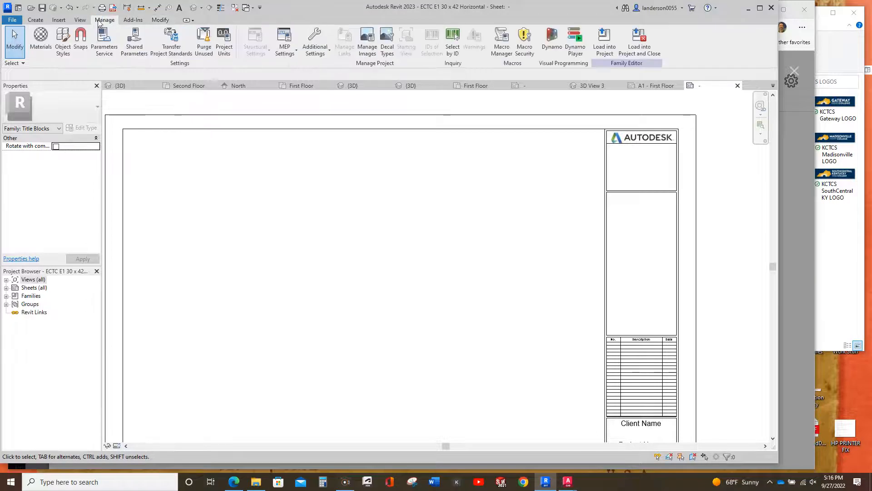
pyautogui.click(56, 21)
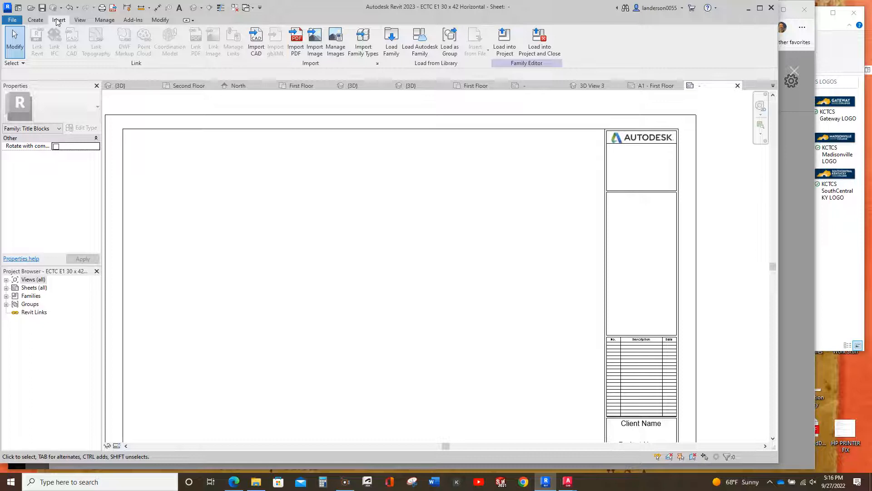
pyautogui.click(36, 21)
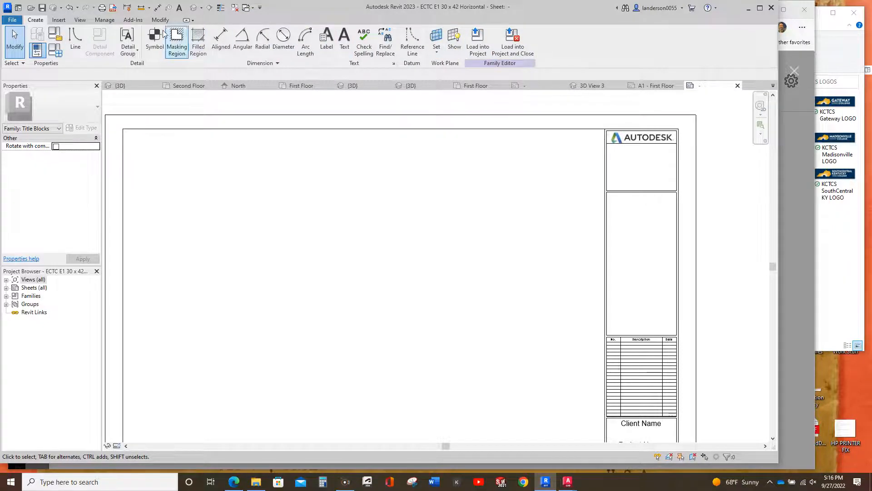
pyautogui.rightClick(344, 241)
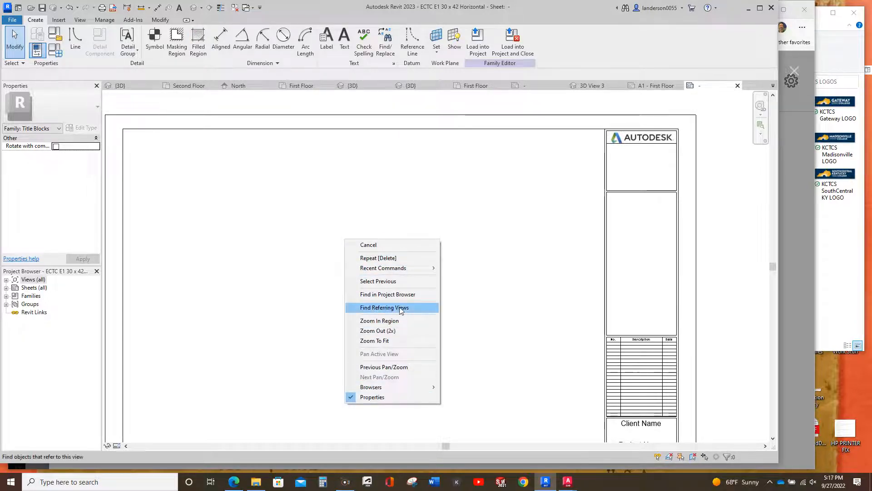
# Step: Place the KCTCS Elizabethtown LOGO image from the KCTCS LOGOS folder in the empty drawing area of the Revit sheet
pyautogui.click(839, 275)
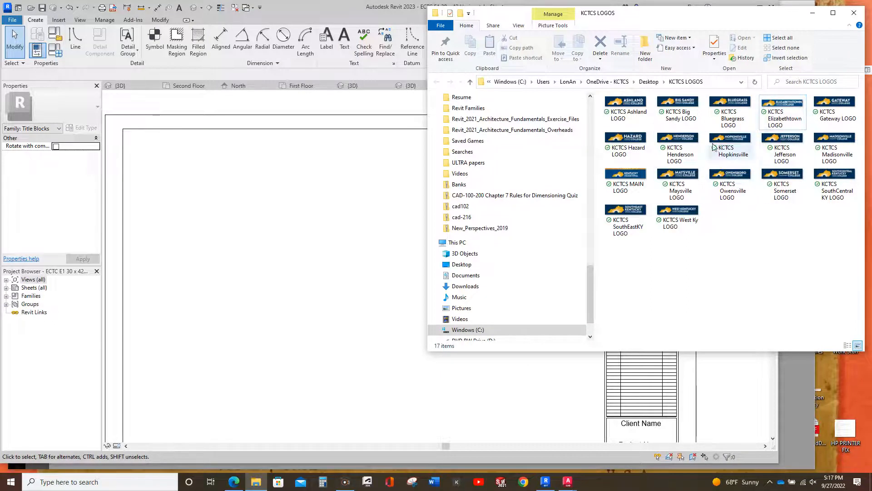
pyautogui.moveTo(788, 120); pyautogui.dragTo(321, 285)
pyautogui.click(306, 247)
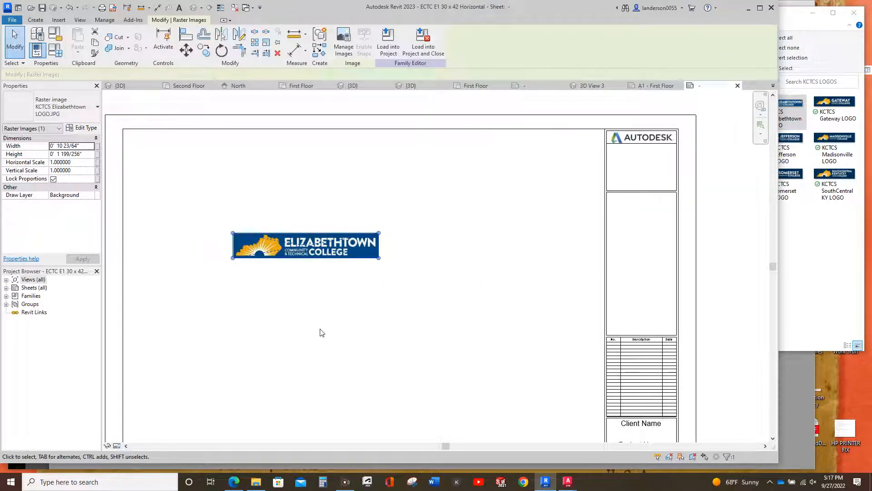
# Step: Rotate the Elizabethtown logo image 90° counterclockwise about its center so it reads vertically
pyautogui.click(221, 51)
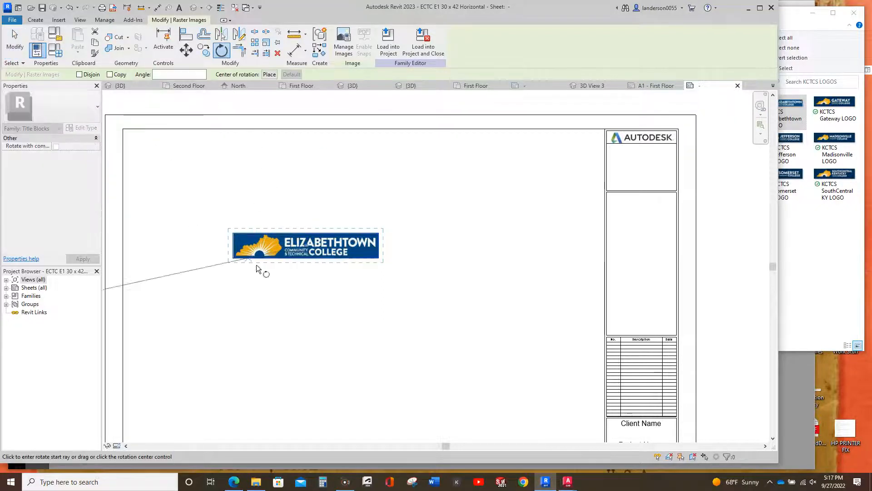
pyautogui.click(307, 298)
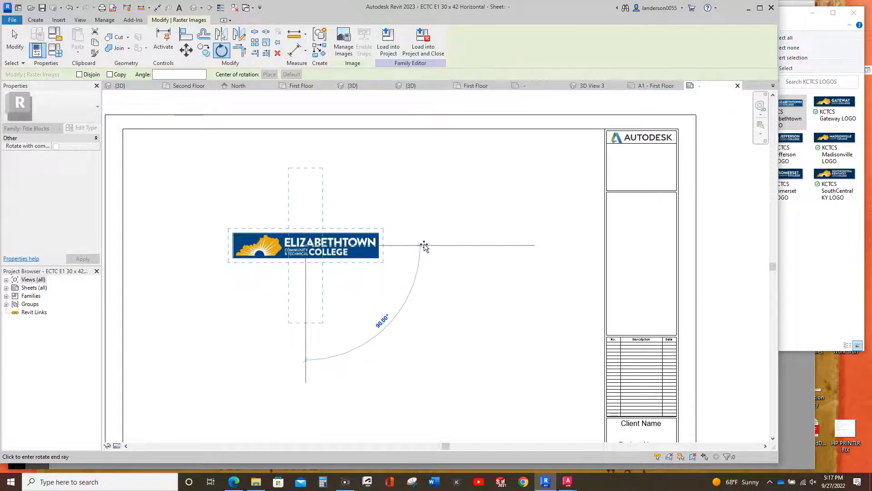
pyautogui.click(424, 245)
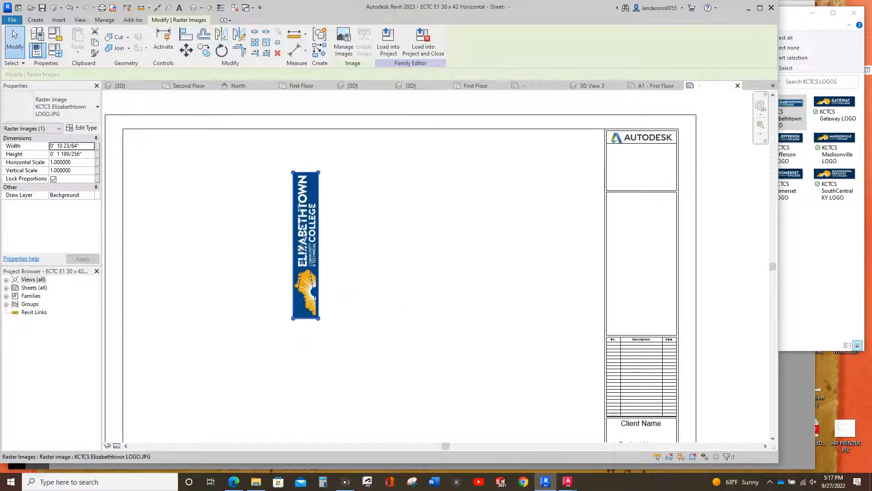
# Step: Move the vertical Elizabethtown logo into the tall cell above the revision table, with its lower-left corner on the cell's lower-left corner
pyautogui.moveTo(301, 248); pyautogui.dragTo(619, 265)
pyautogui.scroll(3, 641, 336)
pyautogui.scroll(4, 642, 335)
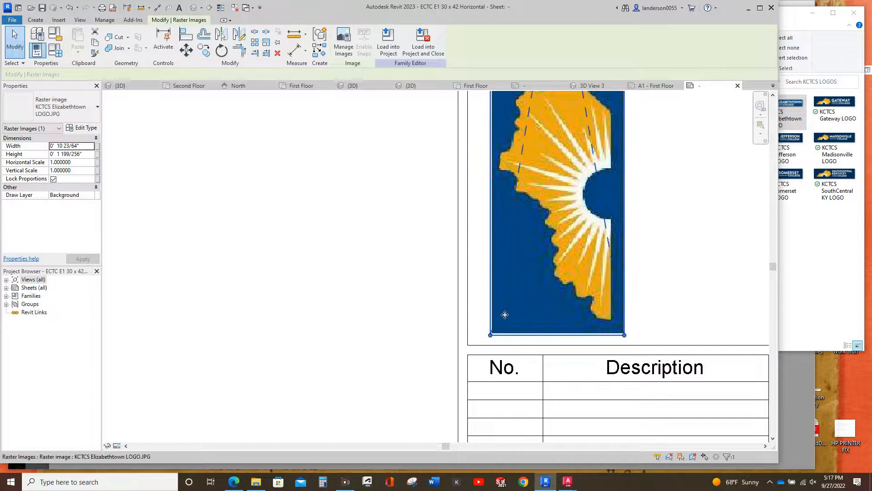
pyautogui.moveTo(489, 328); pyautogui.dragTo(478, 335)
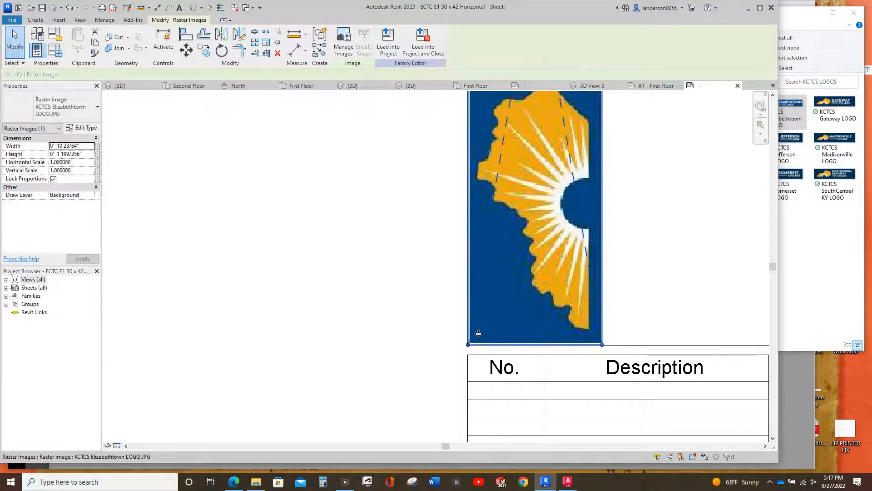
# Step: Nudge the vertical Elizabethtown logo so its lower-left corner lines up with the corner of the cell above the revision table
pyautogui.scroll(4, 496, 349)
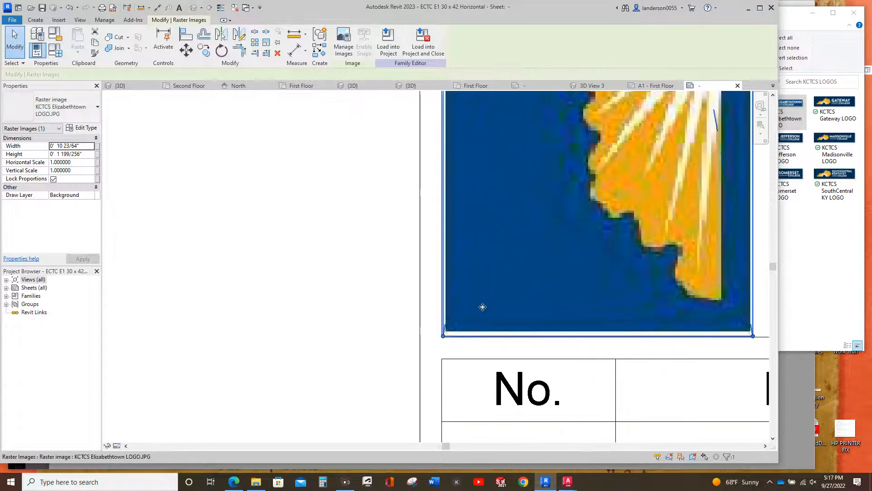
pyautogui.moveTo(480, 309)
pyautogui.mouseDown()
pyautogui.moveTo(474, 318)
pyautogui.moveTo(482, 311)
pyautogui.mouseUp()
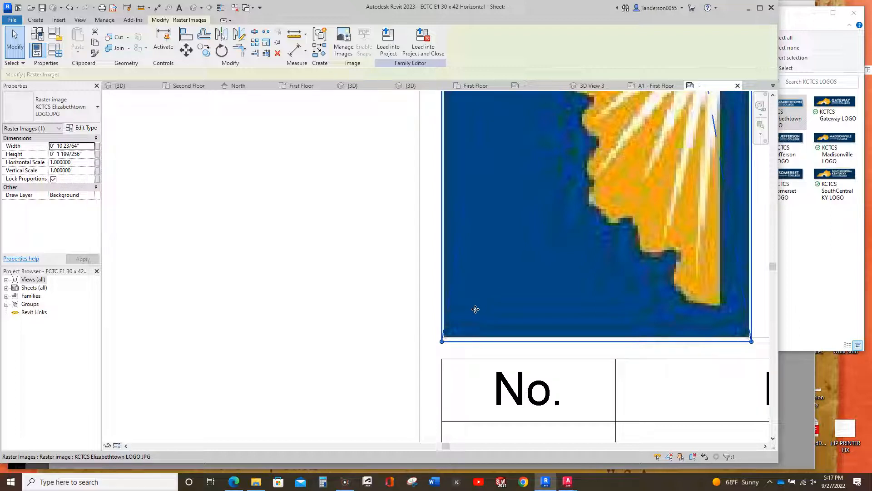
pyautogui.scroll(-3, 510, 300)
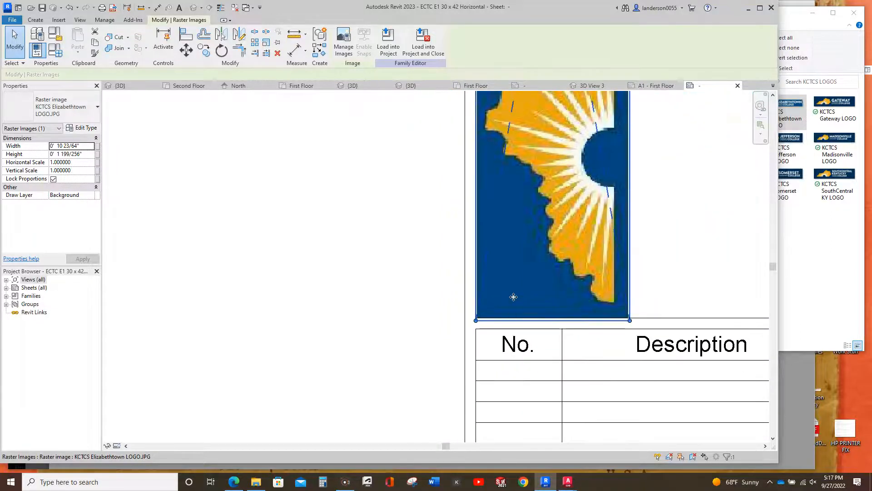
pyautogui.scroll(3, 490, 284)
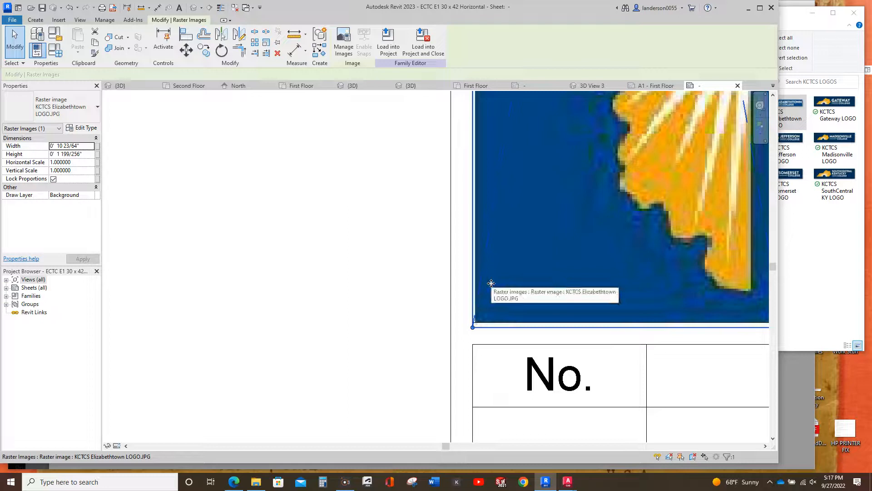
pyautogui.press('Left')
pyautogui.scroll(-1, 491, 283)
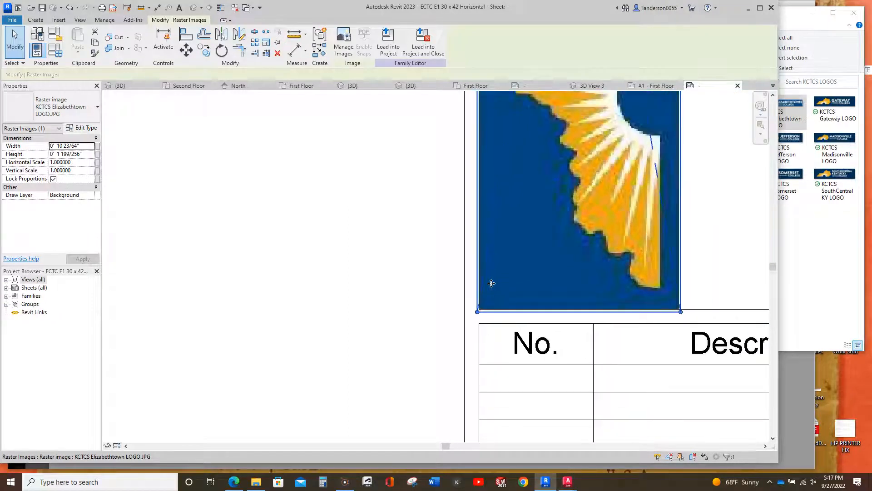
pyautogui.scroll(-1, 693, 284)
pyautogui.scroll(-3, 693, 283)
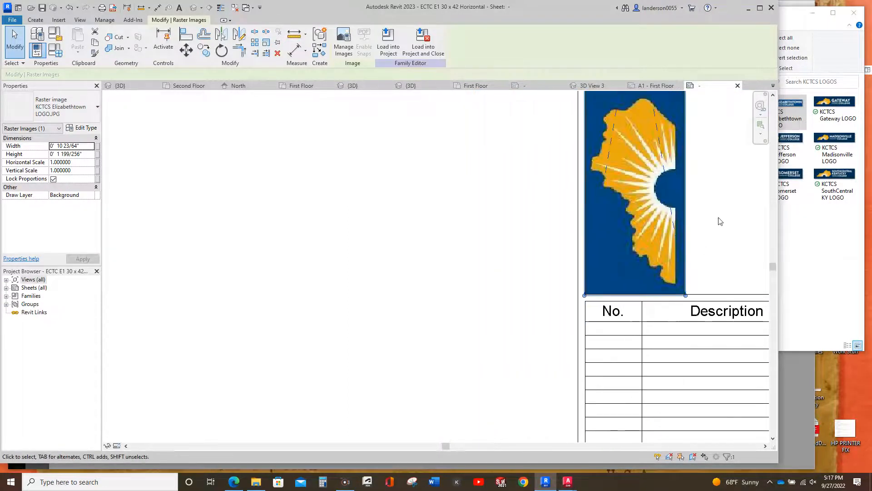
# Step: Scale the logo proportionally from its upper corner so its top edge fits the top line of the tall cell
pyautogui.scroll(1, 720, 220)
pyautogui.moveTo(720, 220); pyautogui.dragTo(578, 470, button='middle')
pyautogui.scroll(-4, 551, 248)
pyautogui.moveTo(550, 248); pyautogui.dragTo(548, 354, button='middle')
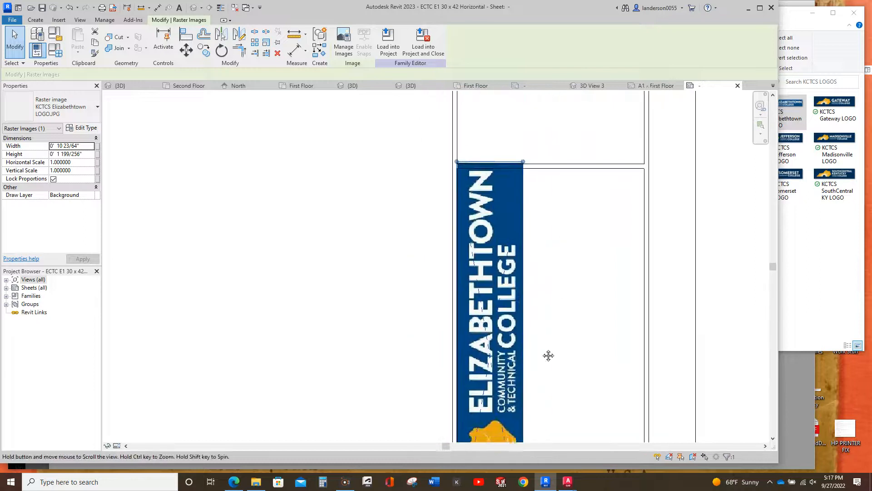
pyautogui.scroll(5, 484, 170)
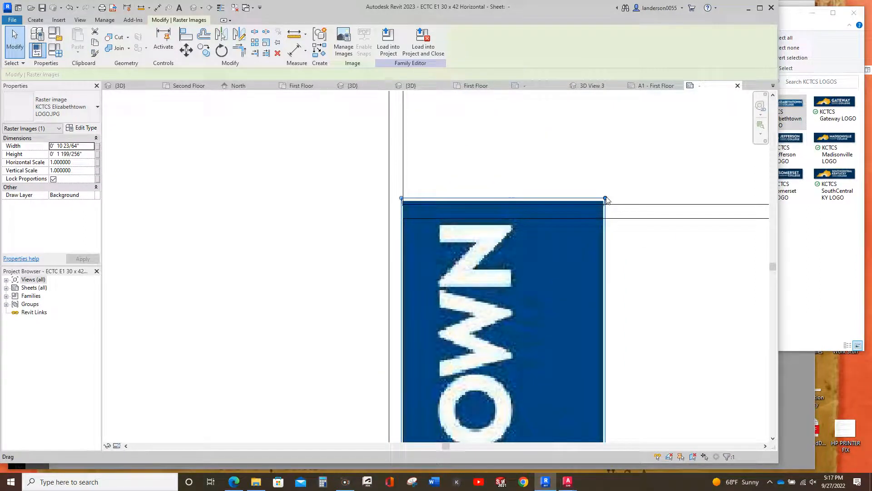
pyautogui.moveTo(606, 200); pyautogui.dragTo(601, 219)
pyautogui.click(637, 262)
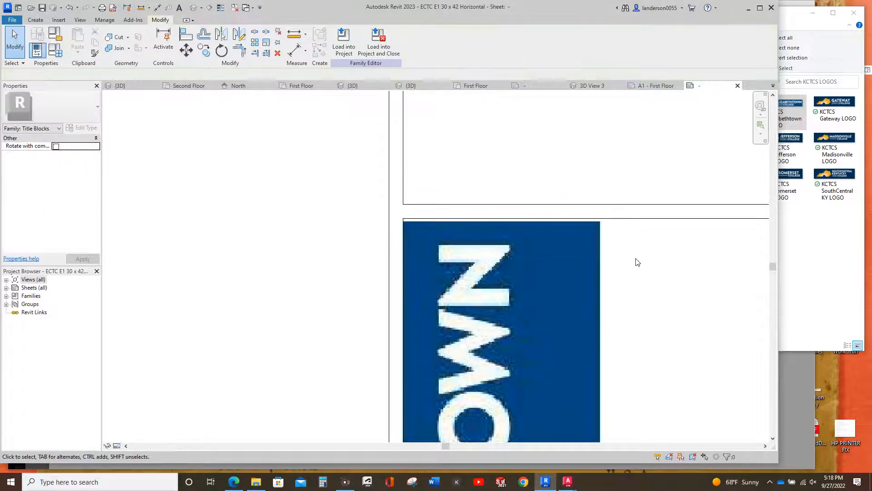
pyautogui.click(587, 223)
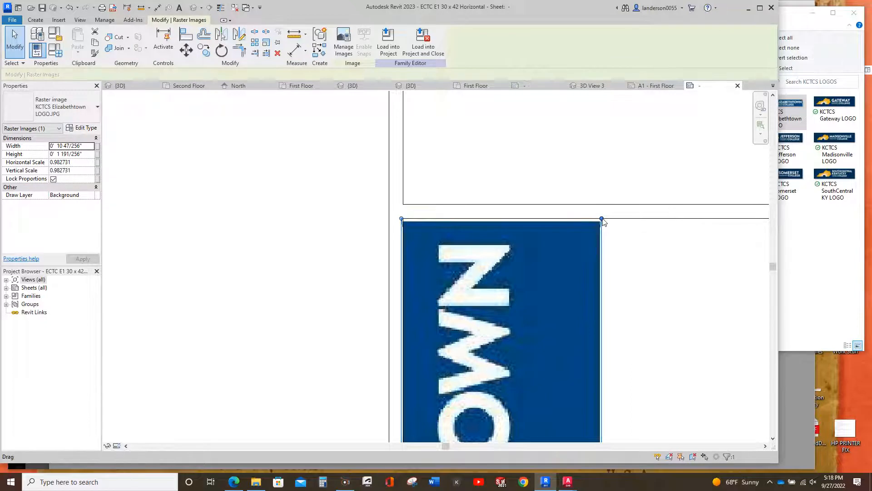
pyautogui.moveTo(602, 220); pyautogui.dragTo(602, 215)
pyautogui.click(629, 249)
pyautogui.scroll(-6, 628, 250)
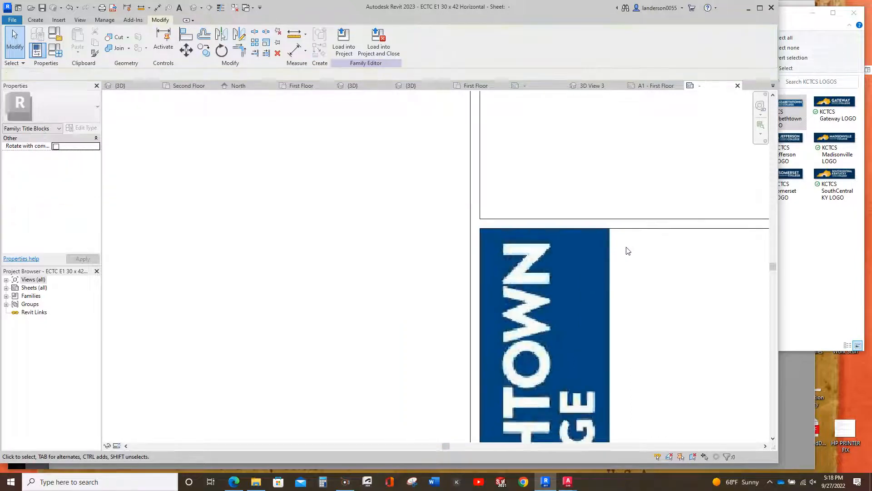
# Step: Place a 1/4" text note in the empty sheet area with the first line "CAD-216 BUILDING INFORMATION MODELING - ECTC"
pyautogui.moveTo(349, 387); pyautogui.dragTo(290, 306, button='middle')
pyautogui.scroll(-1, 290, 307)
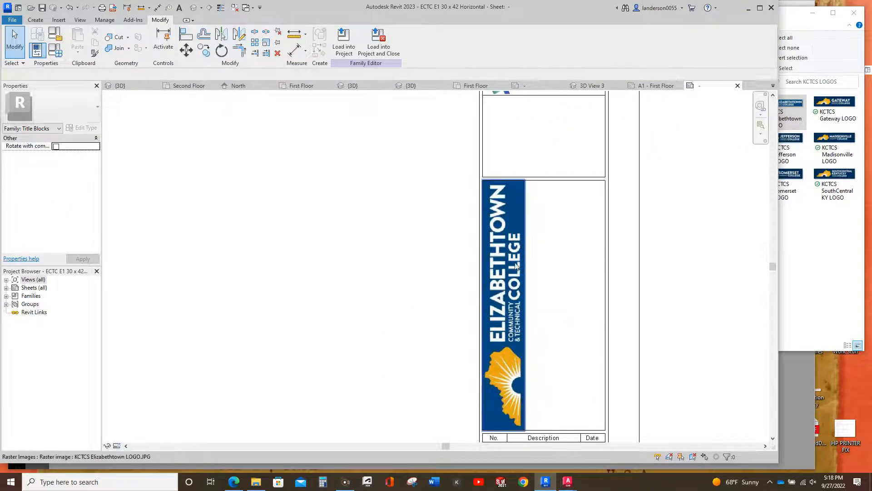
pyautogui.scroll(-3, 505, 395)
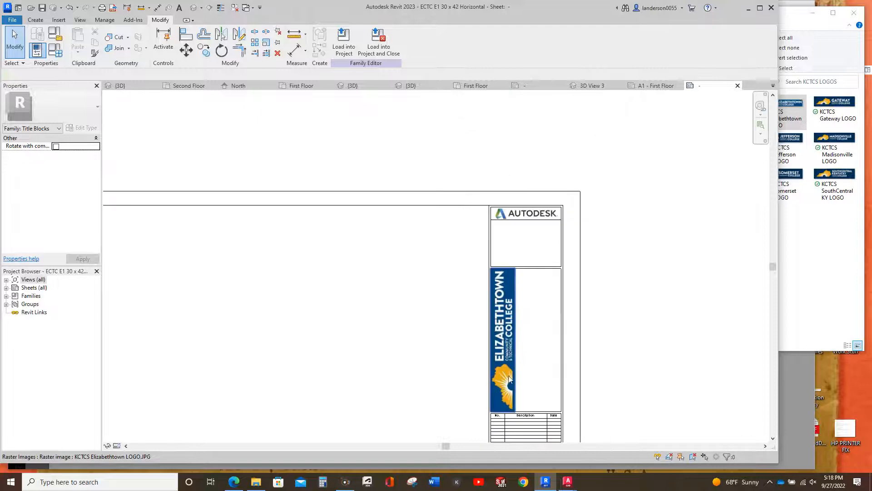
pyautogui.moveTo(504, 364); pyautogui.dragTo(477, 229, button='middle')
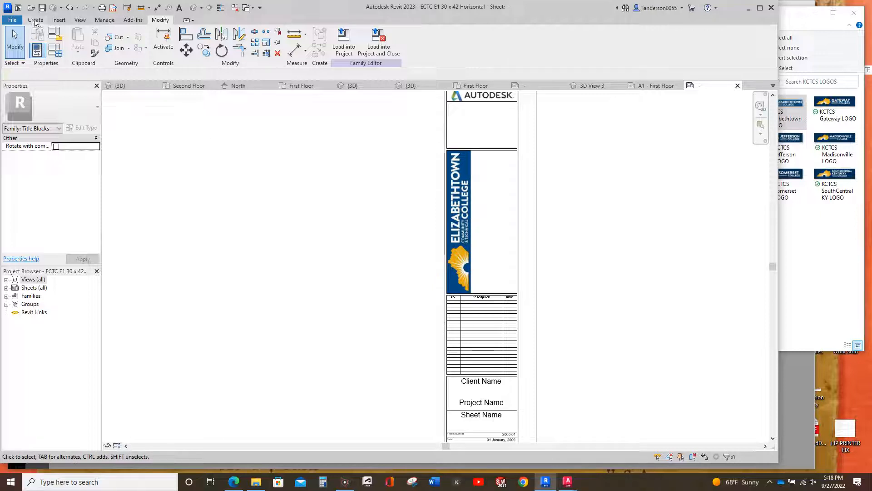
pyautogui.click(58, 21)
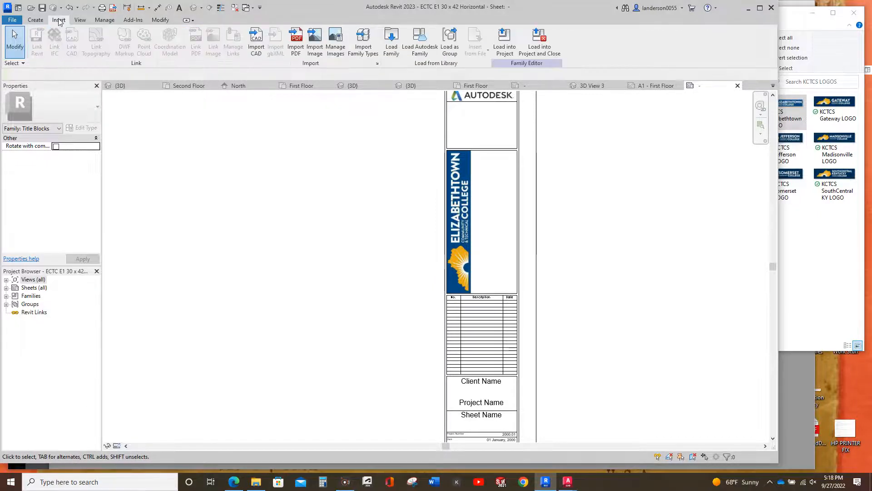
pyautogui.click(31, 19)
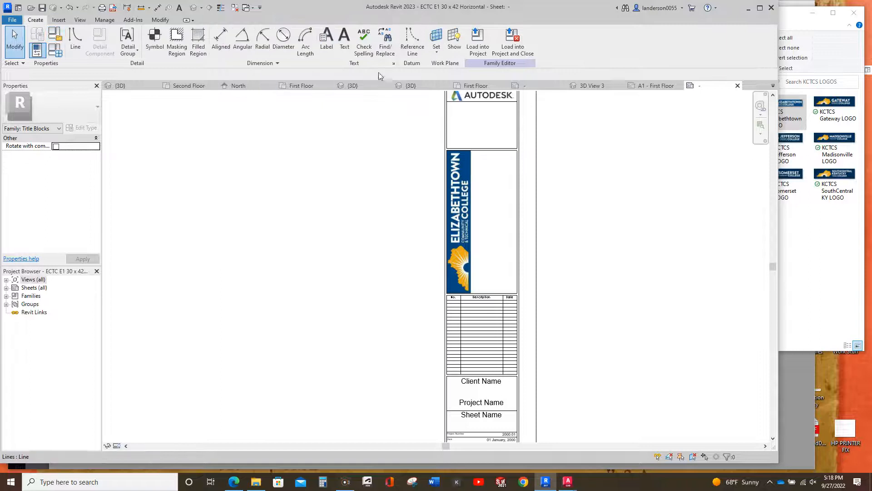
pyautogui.click(345, 40)
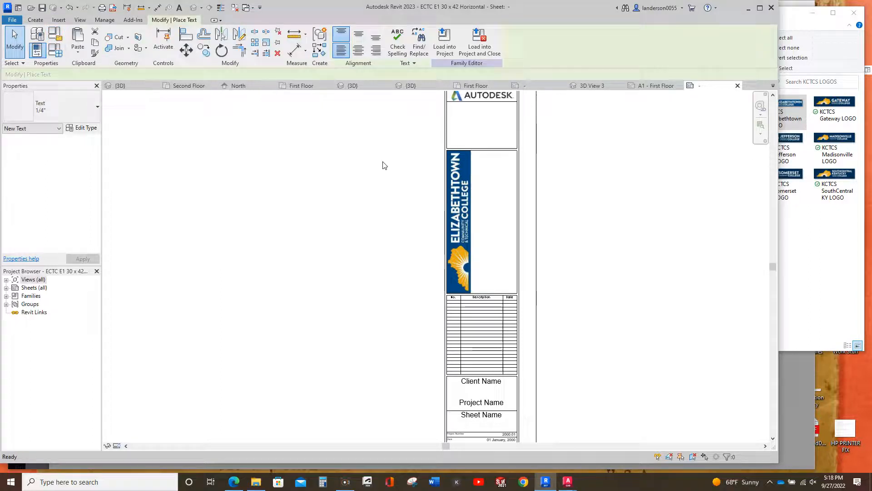
pyautogui.click(212, 263)
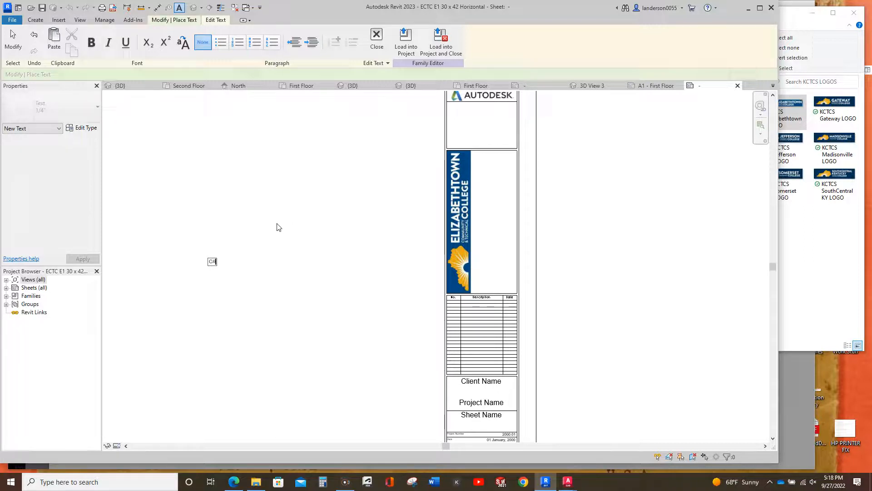
pyautogui.write(':')
pyautogui.write('ILDING I')
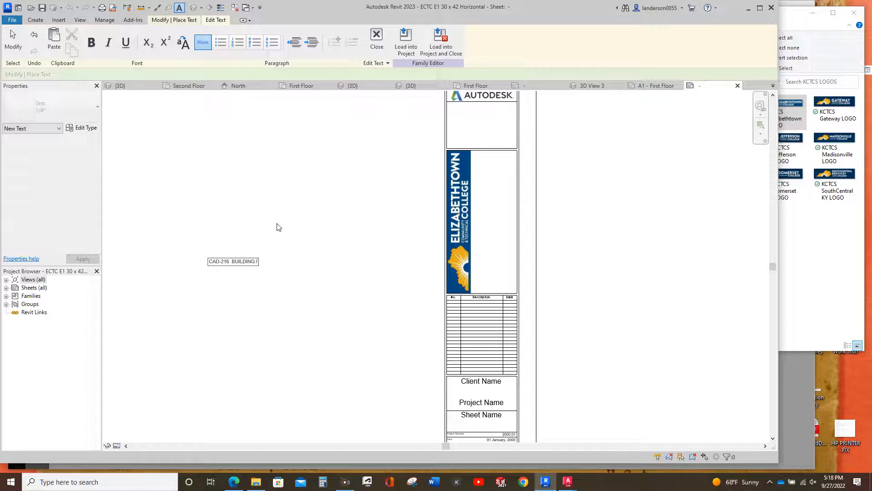
pyautogui.write('NFORMATION MODELING')
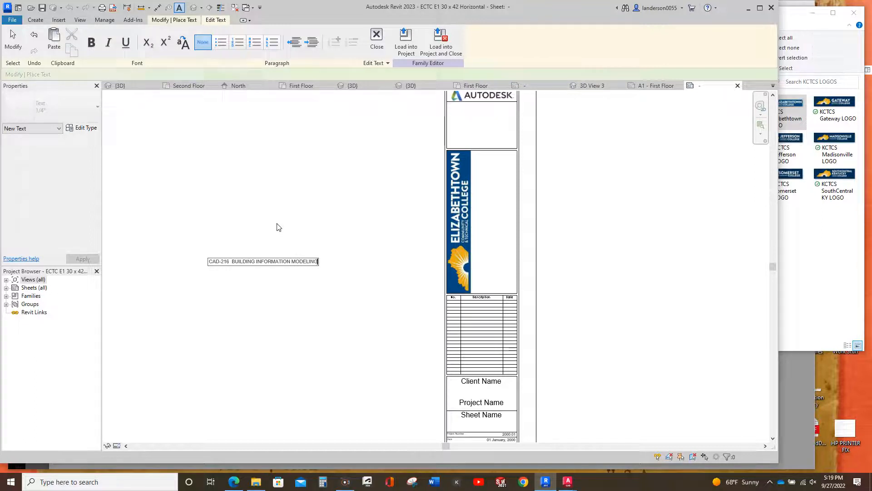
pyautogui.write(' -')
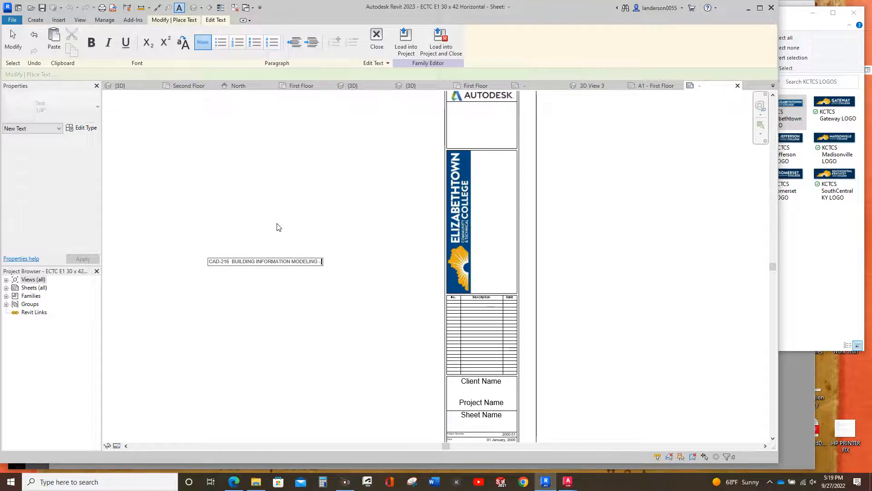
pyautogui.write(' EC')
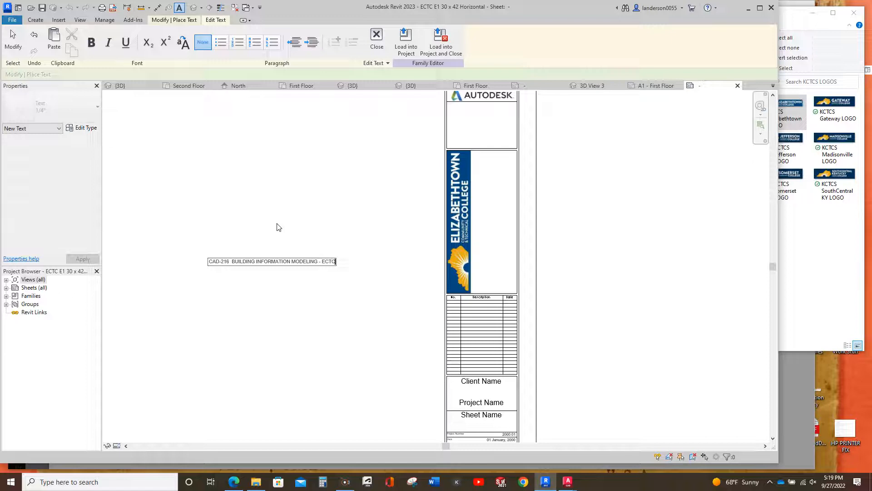
pyautogui.write('TC')
pyautogui.press('Return')
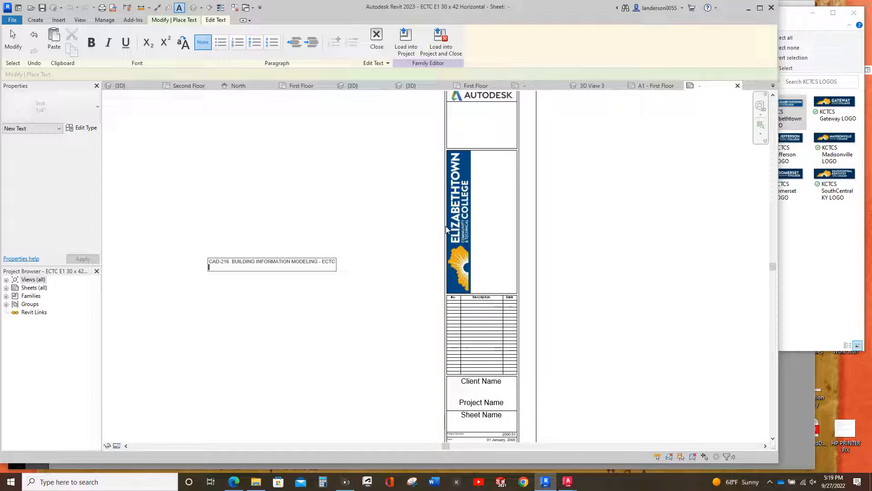
pyautogui.press('XF86AudioLowerVolume')
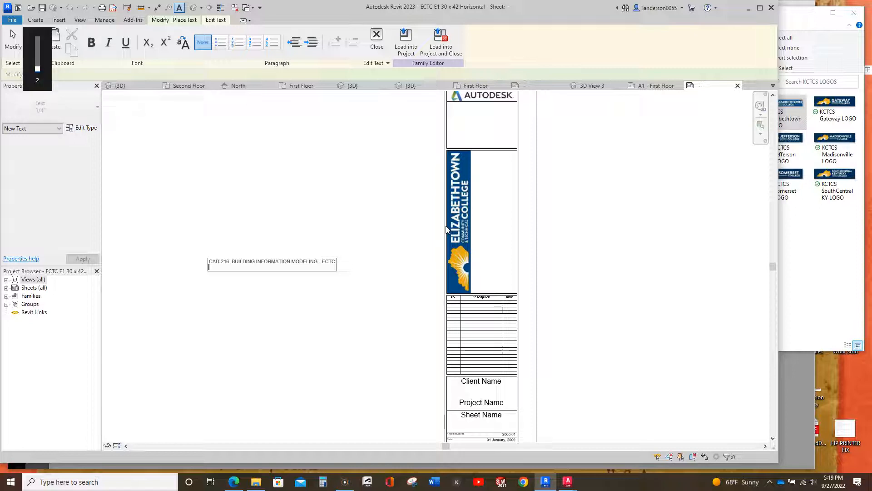
pyautogui.press('XF86AudioRaiseVolume')
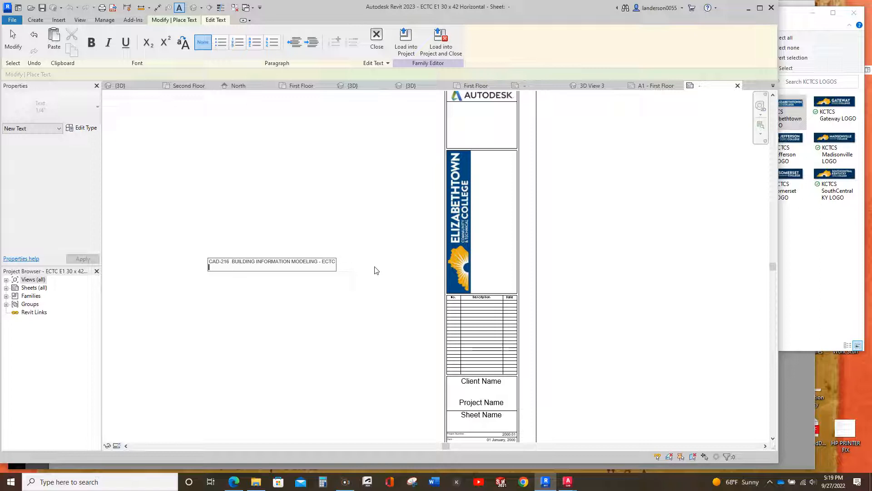
# Step: Add the college's street address as the note's second line and its city, state and ZIP code as the third, and finish the text
pyautogui.write('0 COLLEGE')
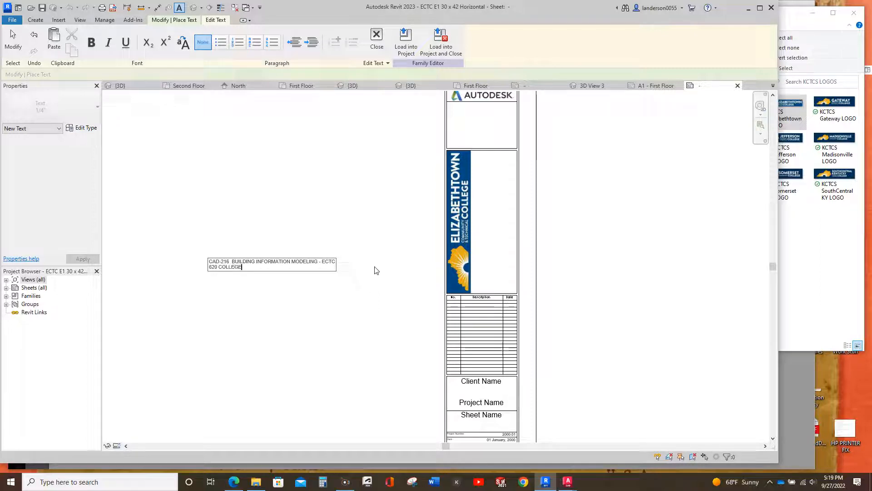
pyautogui.write(' STREET ROAD')
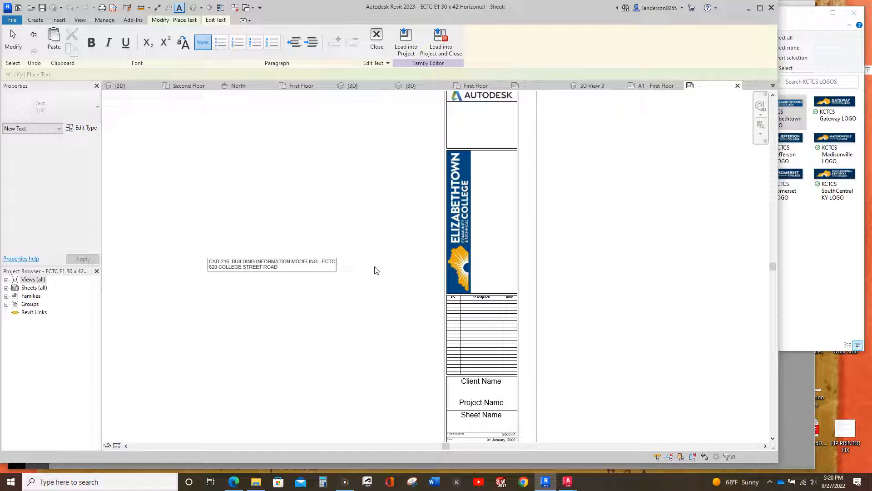
pyautogui.press('Return')
pyautogui.write('ELIZA')
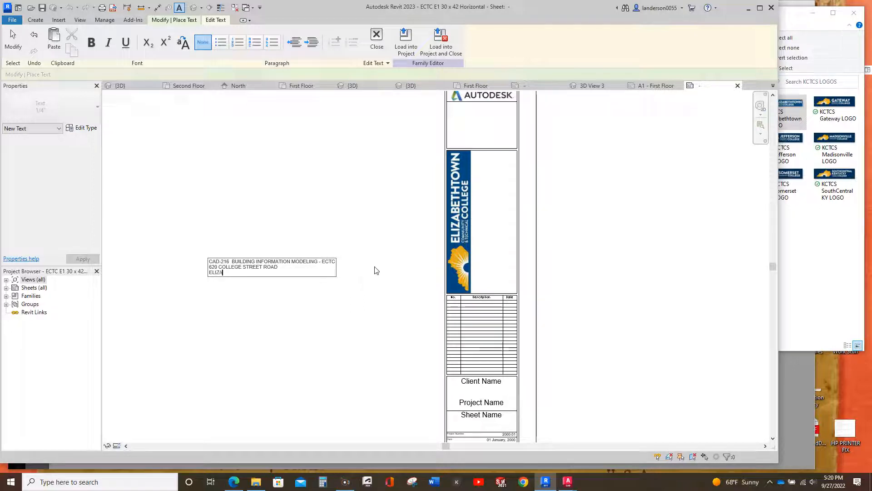
pyautogui.write('BETHT')
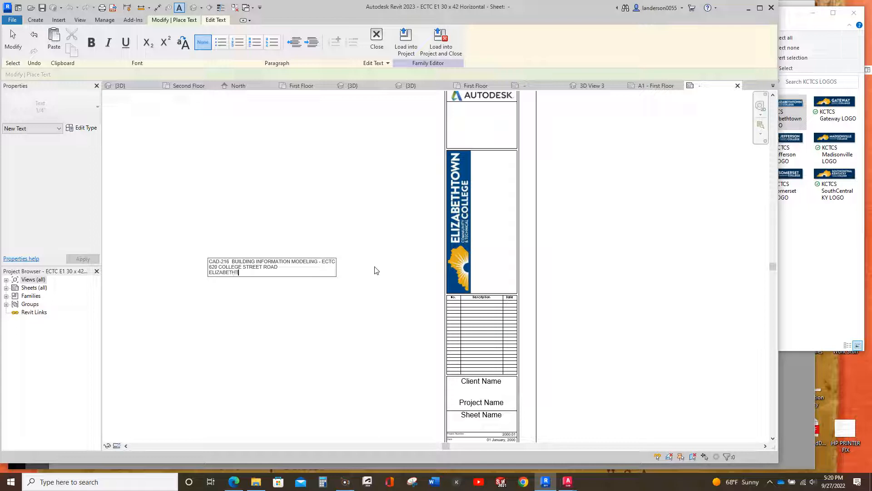
pyautogui.write('OWN, KENTUCKY')
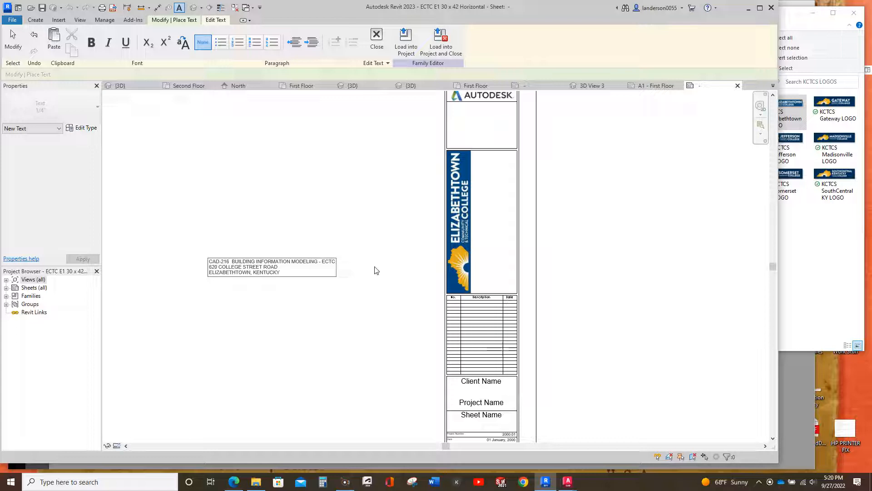
pyautogui.write('42701')
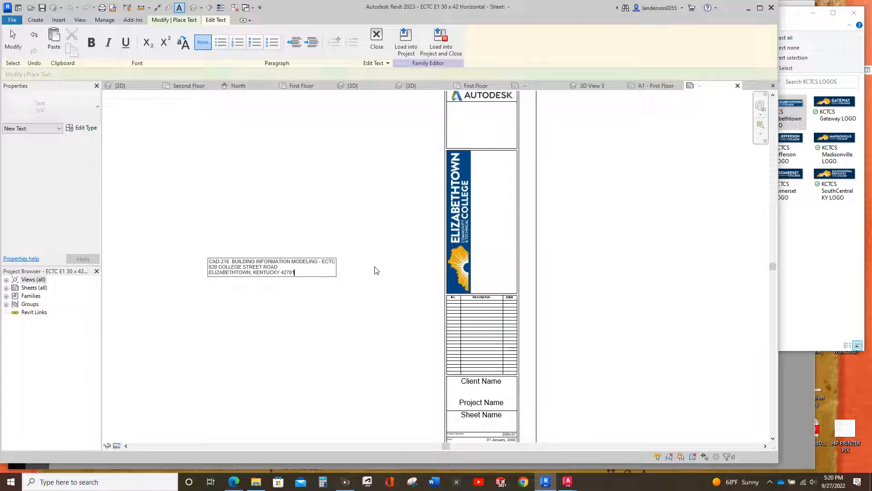
pyautogui.click(359, 289)
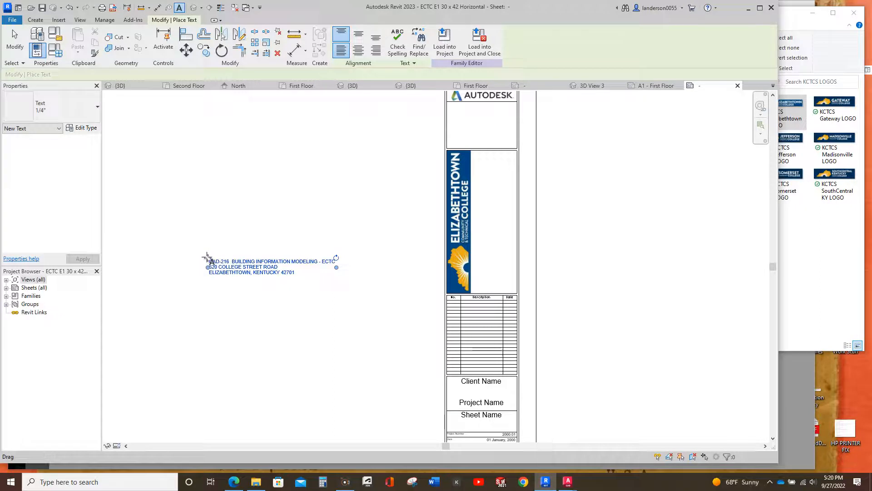
# Step: Rotate the course and address note 90° counterclockwise and move it into the tall cell beside the Elizabethtown logo
pyautogui.moveTo(206, 256); pyautogui.dragTo(480, 258)
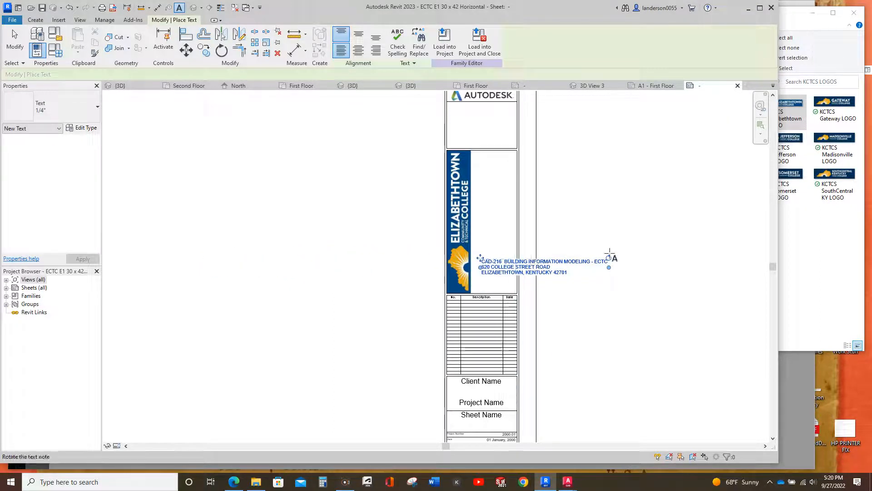
pyautogui.moveTo(609, 256); pyautogui.dragTo(535, 183)
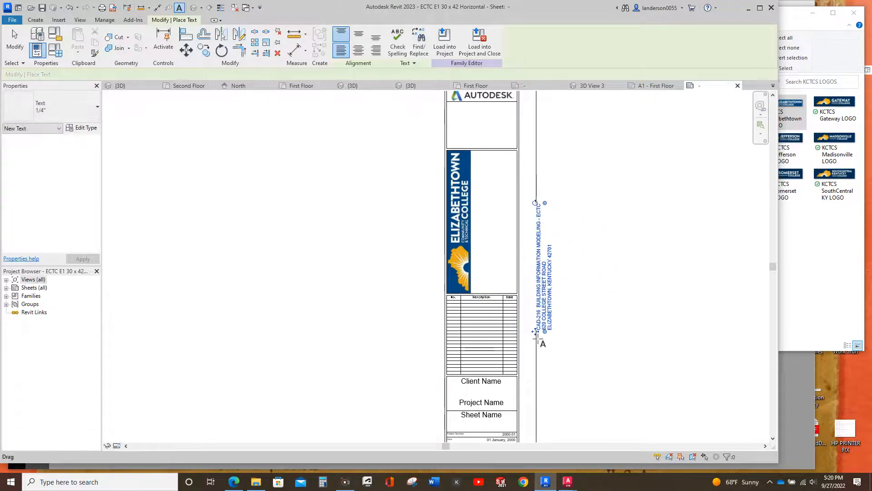
pyautogui.moveTo(535, 332); pyautogui.dragTo(477, 289)
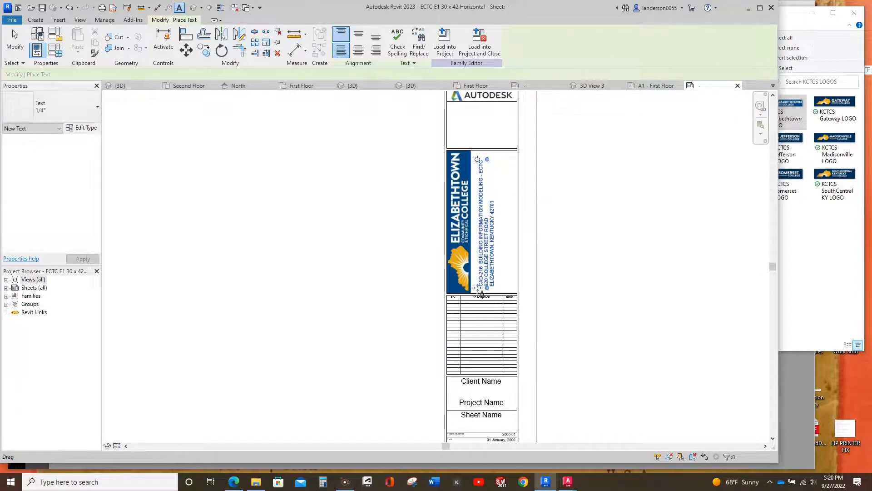
# Step: Finish the rotated note and examine the title block's logo, address text, project labels and overall sheet layout
pyautogui.click(555, 279)
pyautogui.press('Escape')
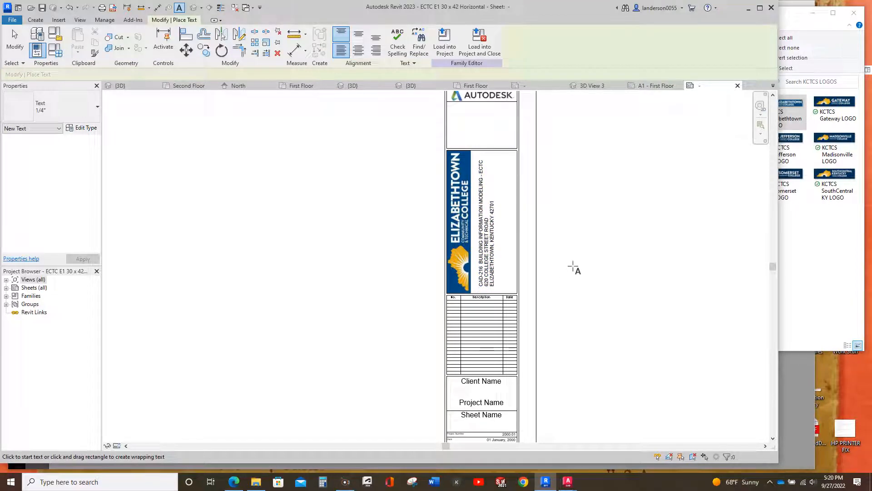
pyautogui.scroll(-3, 502, 436)
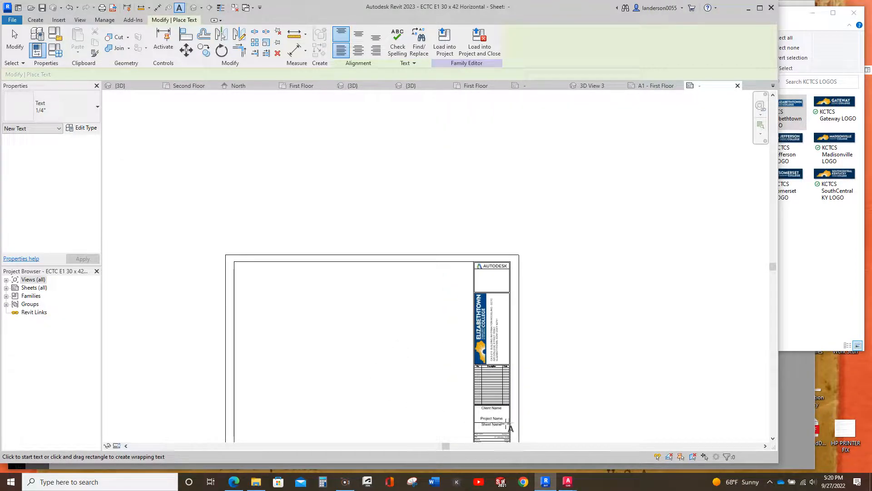
pyautogui.moveTo(546, 423); pyautogui.dragTo(542, 321, button='middle')
pyautogui.scroll(4, 493, 335)
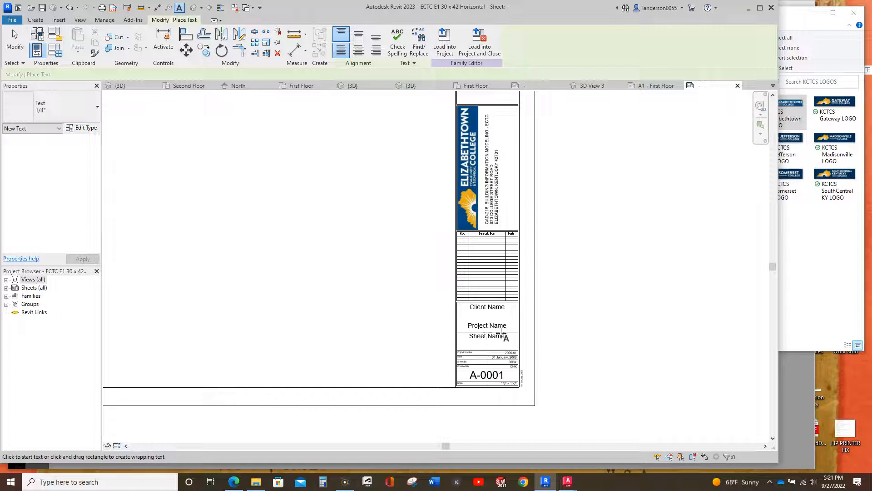
pyautogui.scroll(3, 511, 375)
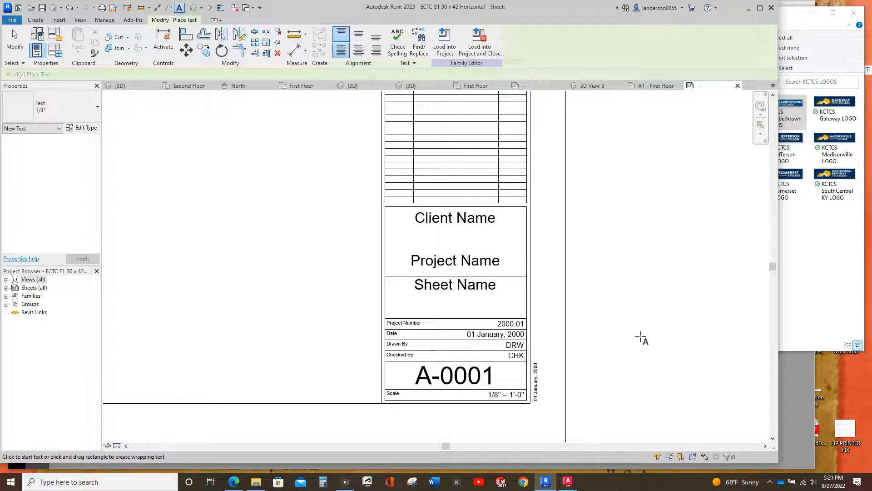
pyautogui.scroll(-4, 590, 368)
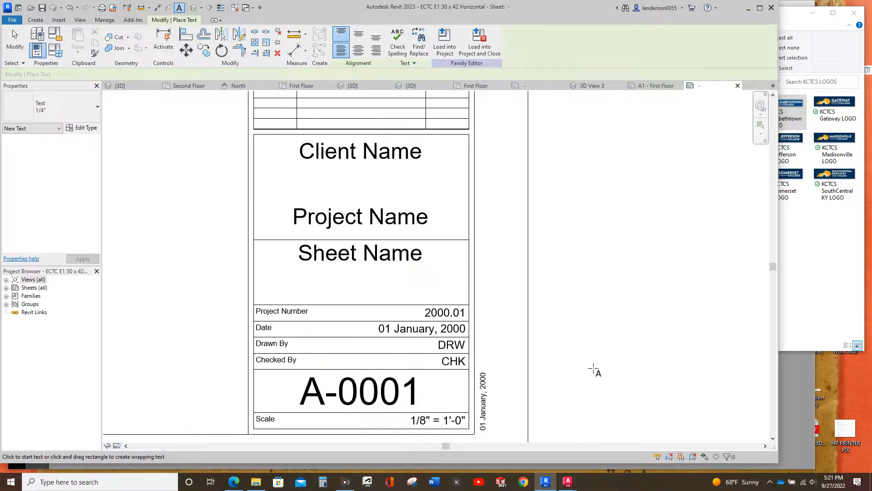
pyautogui.scroll(-1, 664, 314)
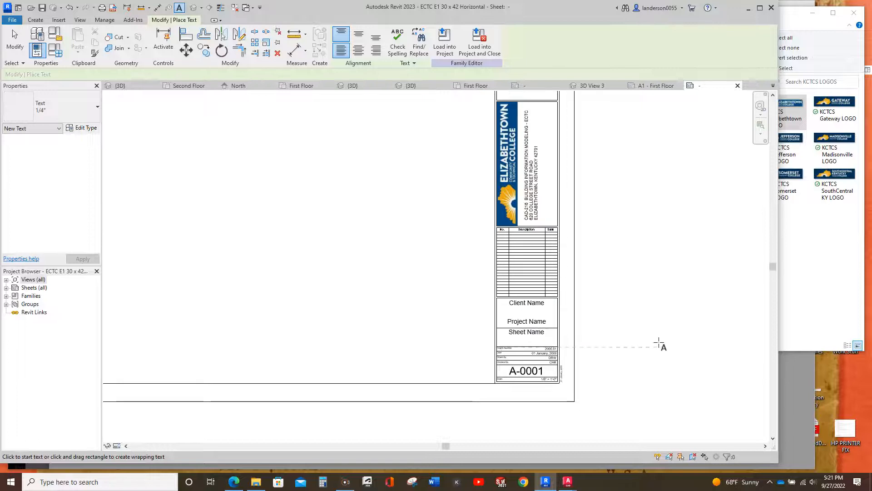
pyautogui.scroll(-1, 650, 327)
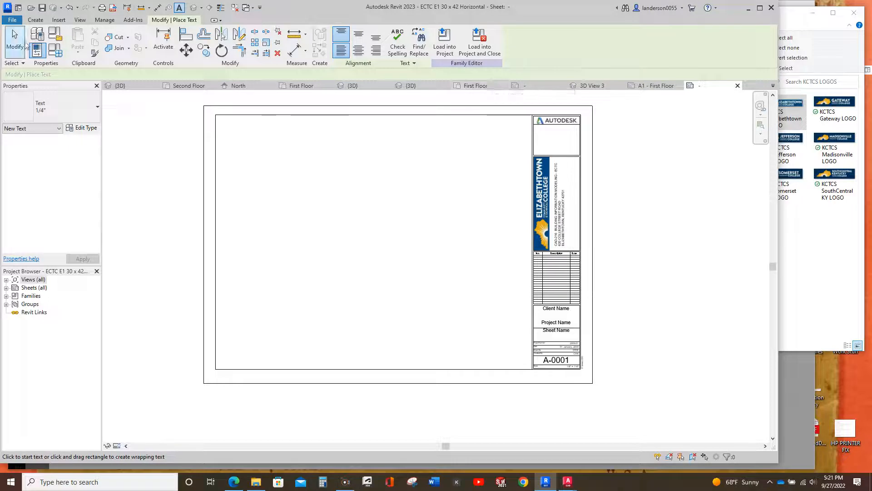
# Step: Save the ECTC title block family and load it into the Law Office (17).rvt project
pyautogui.click(12, 20)
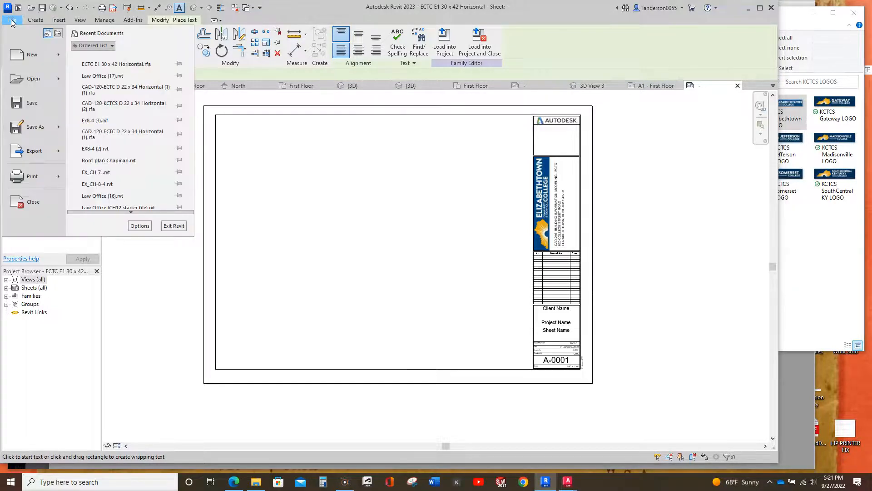
pyautogui.click(32, 105)
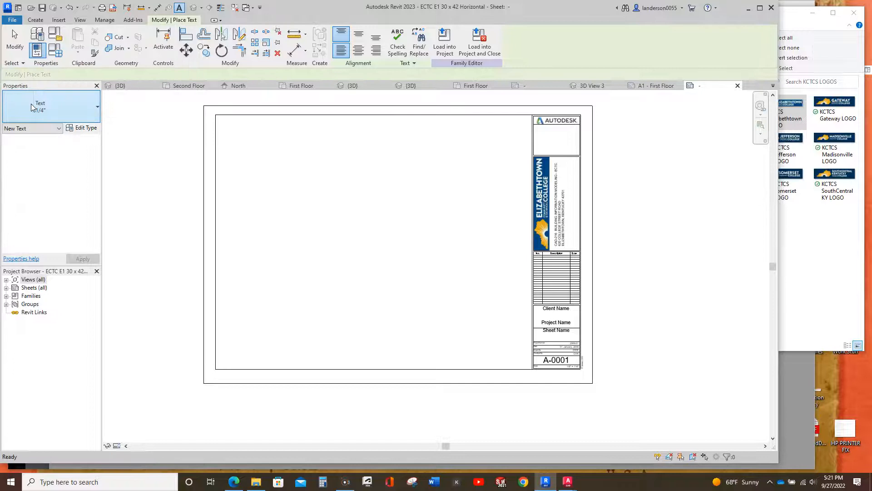
pyautogui.click(447, 49)
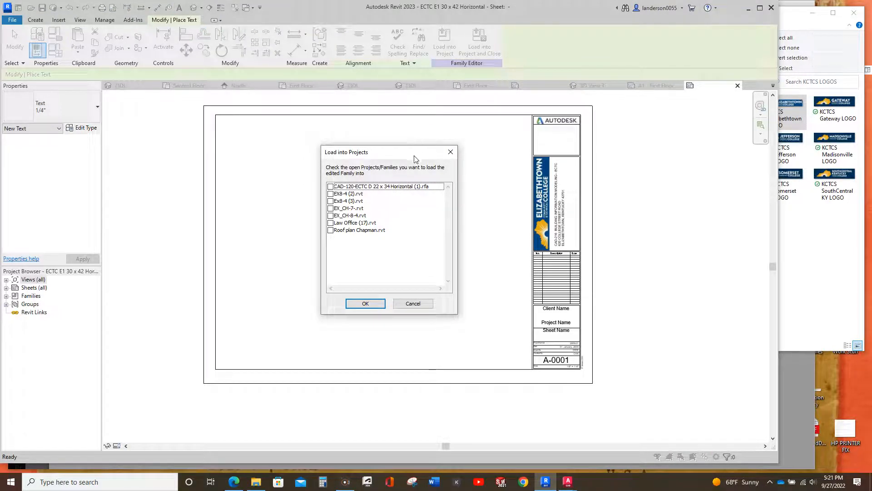
pyautogui.click(353, 225)
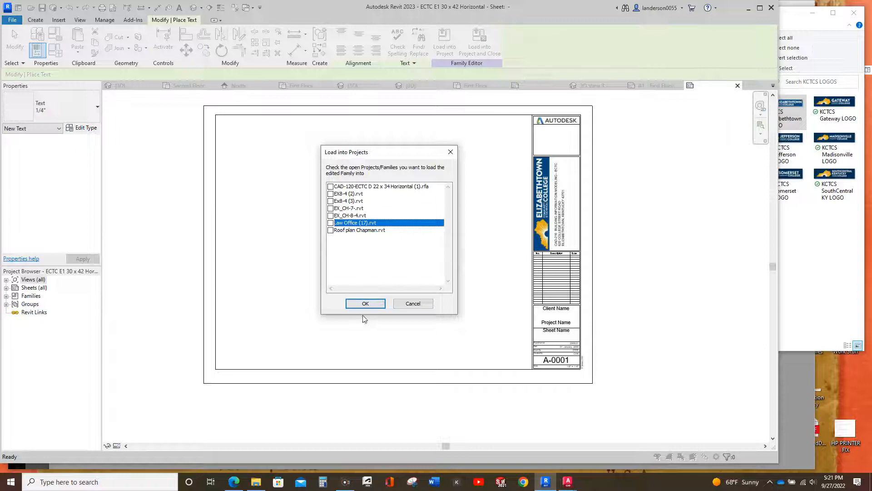
pyautogui.click(330, 222)
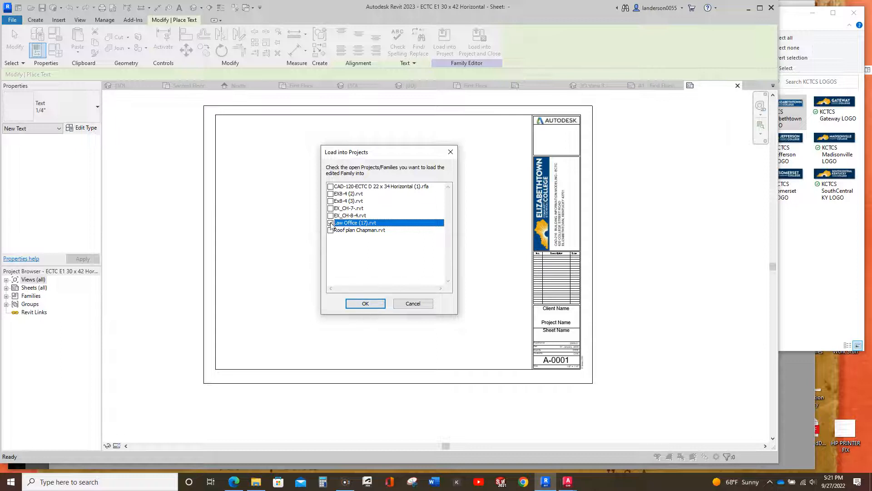
pyautogui.click(364, 306)
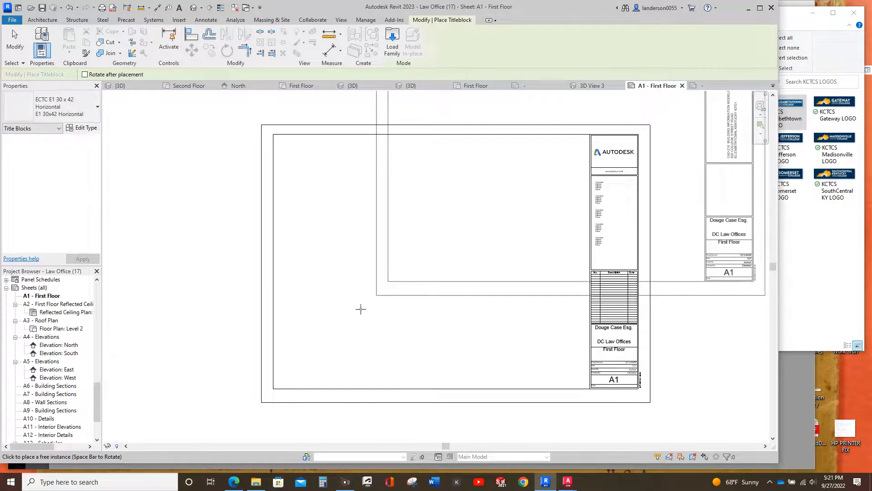
# Step: Place the ECTC E1 30 x 42 title block beside the existing one on sheet A1 and delete the original title block
pyautogui.scroll(-4, 315, 336)
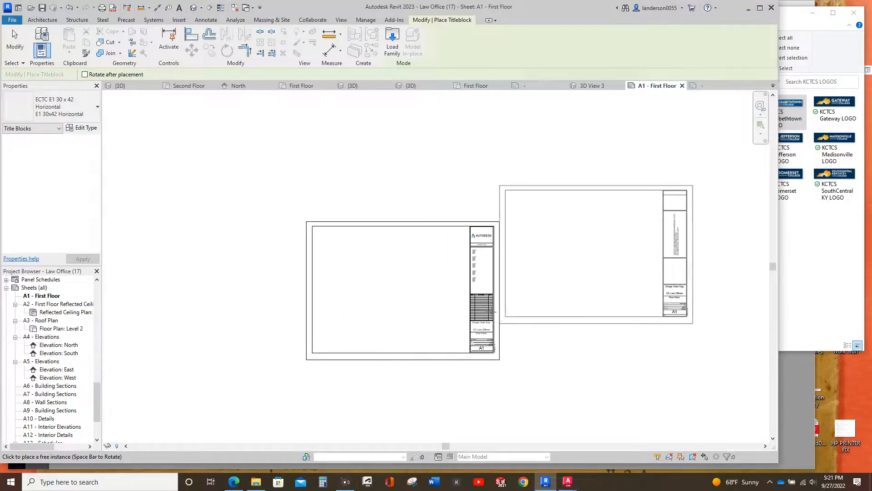
pyautogui.click(522, 346)
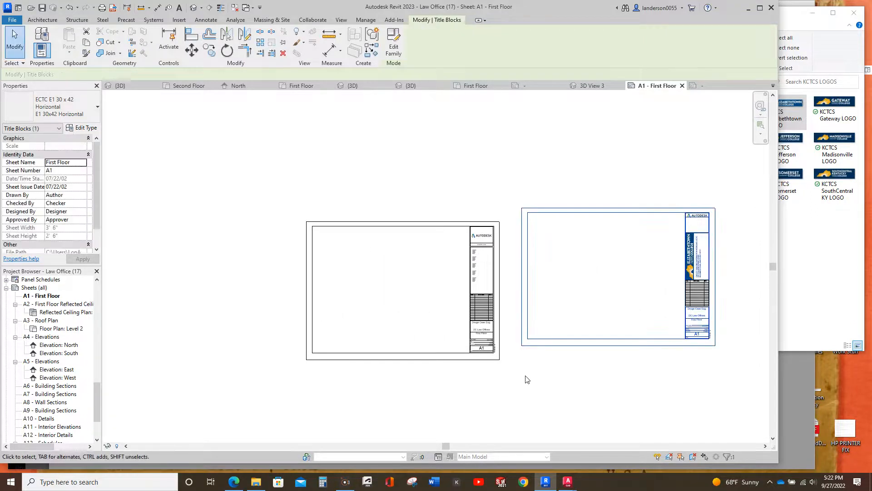
pyautogui.scroll(2, 706, 255)
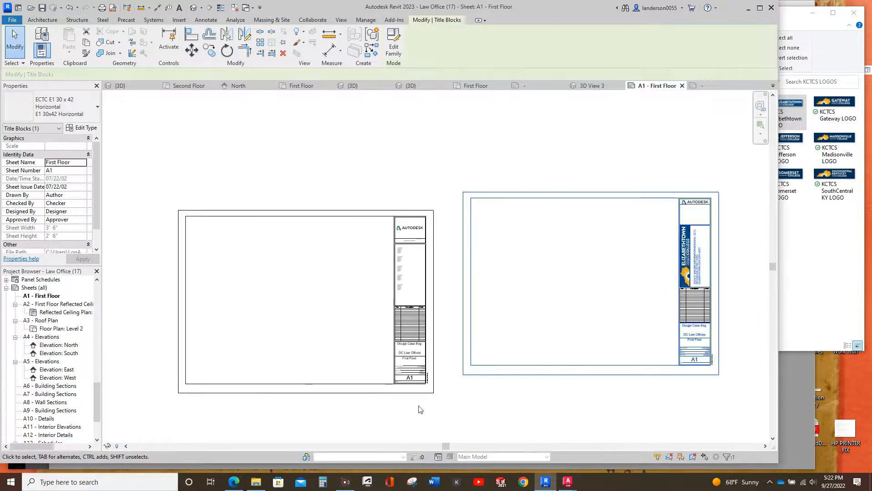
pyautogui.click(426, 346)
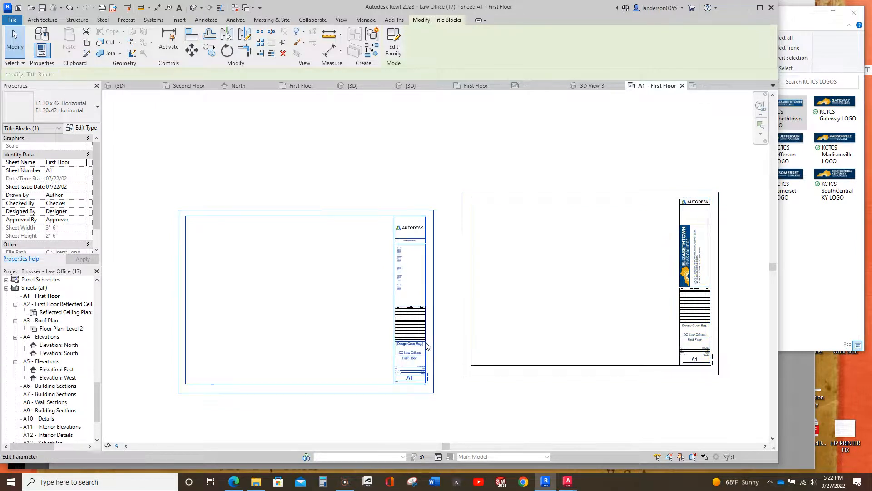
pyautogui.press('Delete')
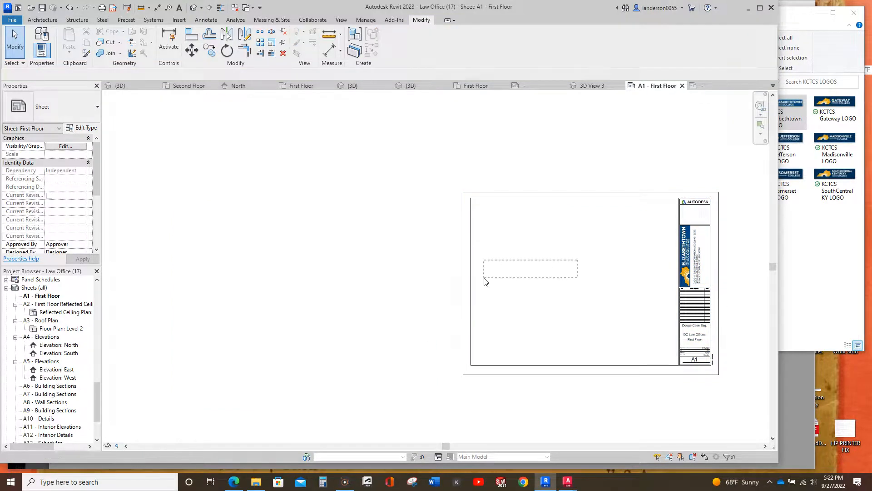
pyautogui.click(473, 292)
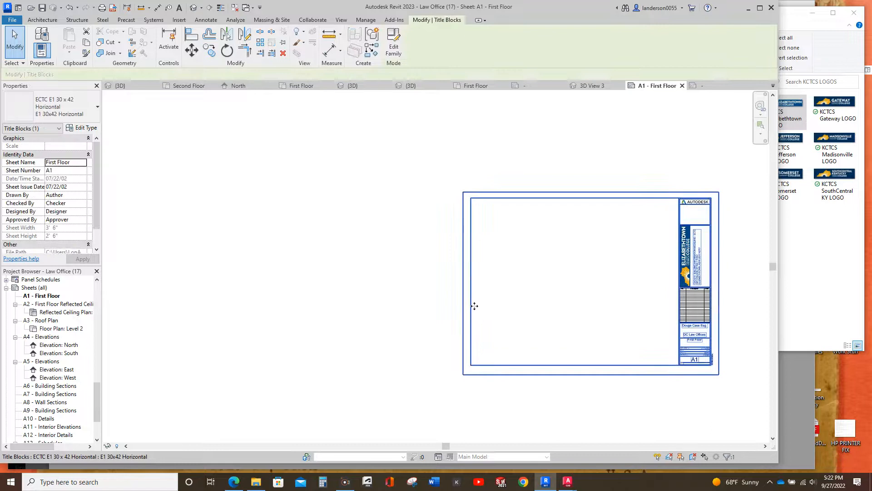
# Step: Place the architectural Level 1 floor plan view on sheet A1, with the building inside the title block's drawing area
pyautogui.moveTo(475, 313); pyautogui.dragTo(243, 322, button='middle')
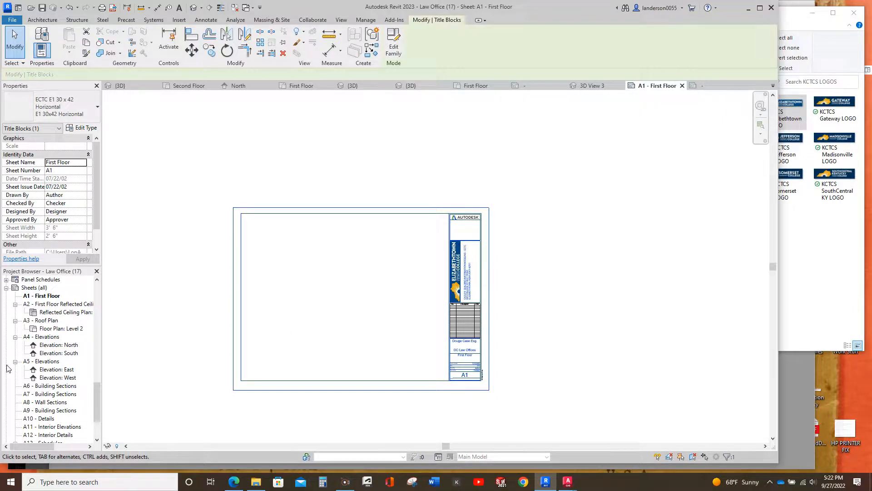
pyautogui.scroll(15, 52, 326)
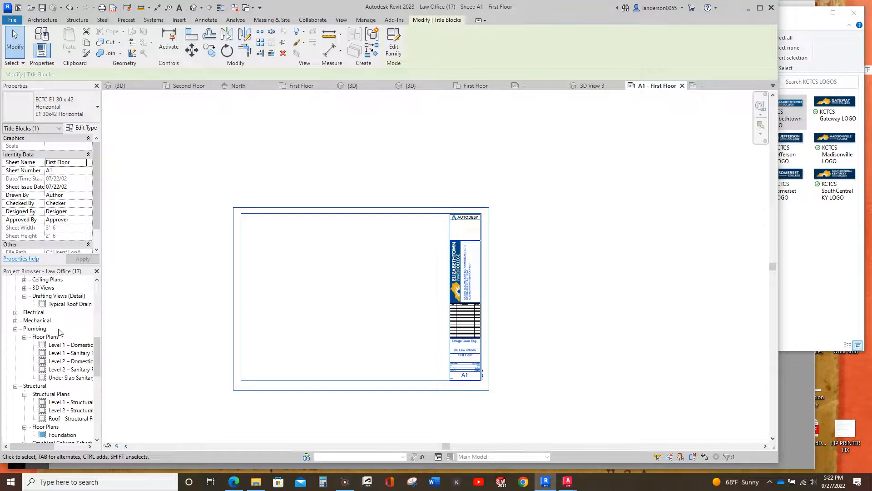
pyautogui.scroll(10, 58, 331)
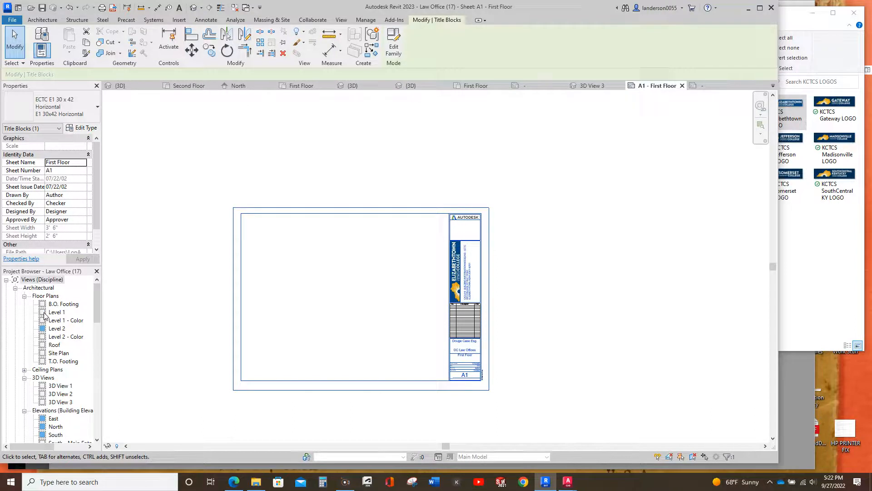
pyautogui.click(45, 316)
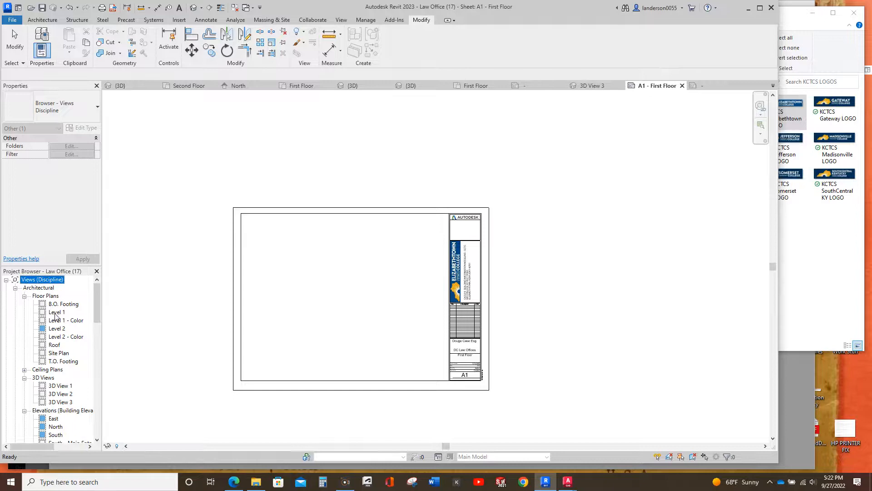
pyautogui.moveTo(57, 313); pyautogui.dragTo(309, 317)
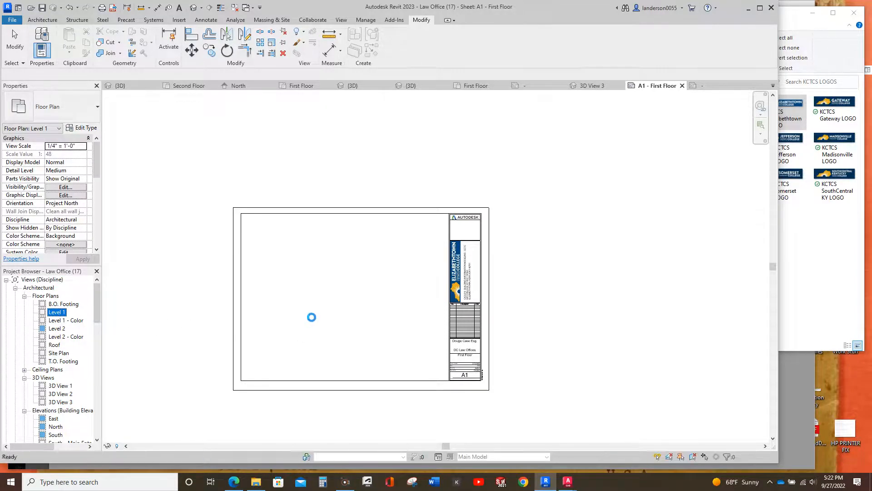
pyautogui.click(346, 303)
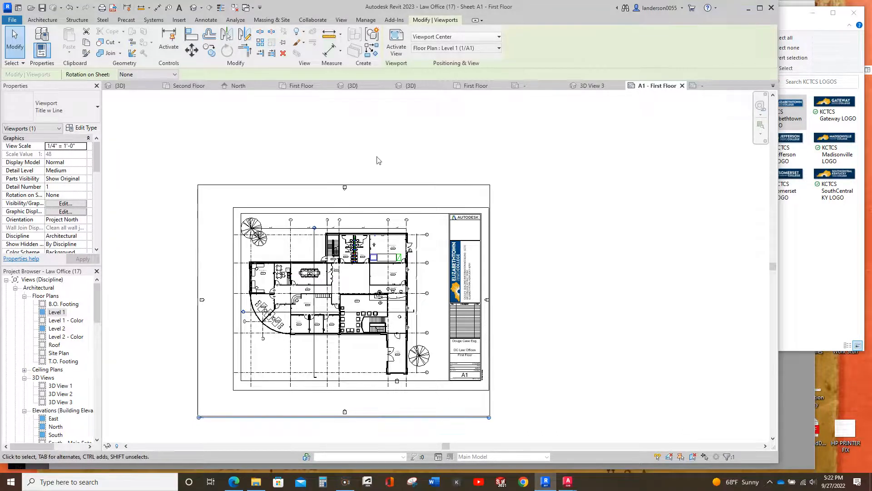
# Step: Activate the Level 1 viewport and enable Crop View, Crop Region Visible and Annotation Crop for it
pyautogui.doubleClick(434, 201)
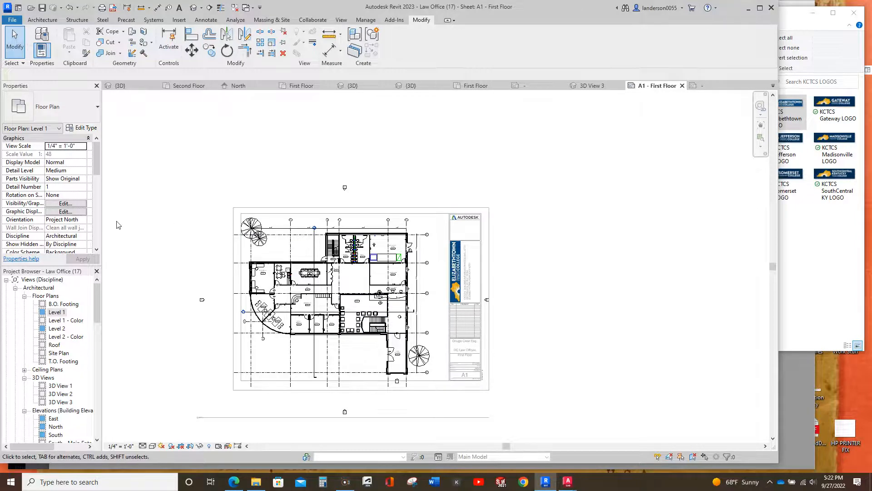
pyautogui.moveTo(96, 167); pyautogui.dragTo(108, 201)
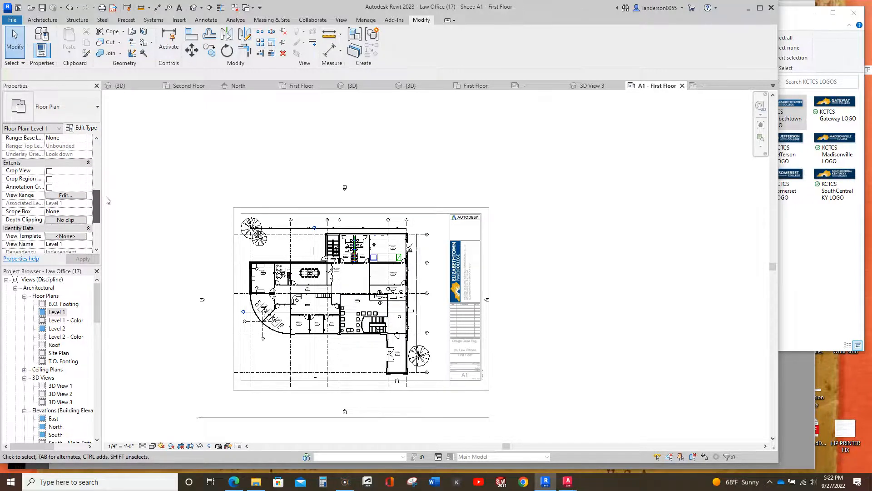
pyautogui.click(49, 172)
pyautogui.click(49, 178)
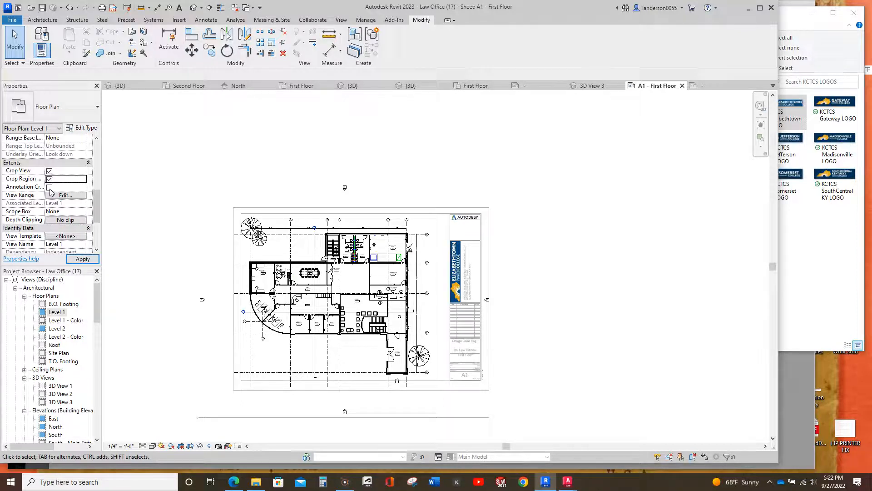
pyautogui.click(49, 187)
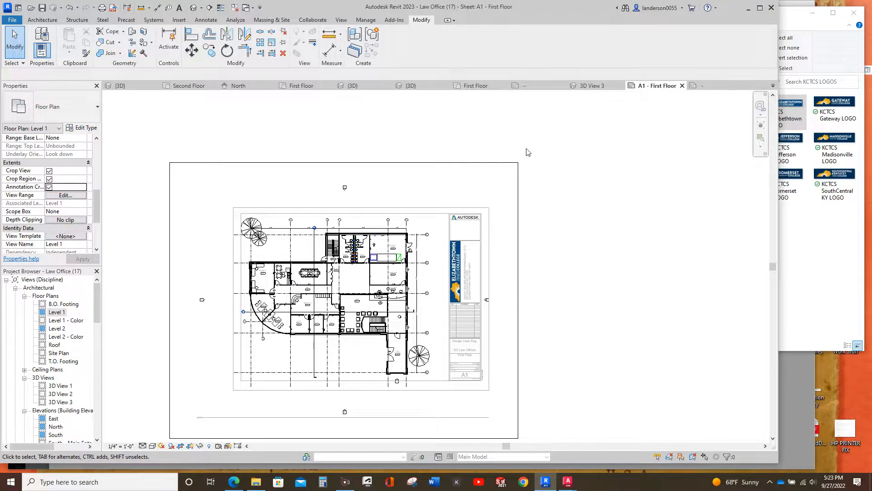
# Step: Pull in all four sides of the Level 1 crop region so it fits inside the title block's drawing area
pyautogui.scroll(-1, 526, 152)
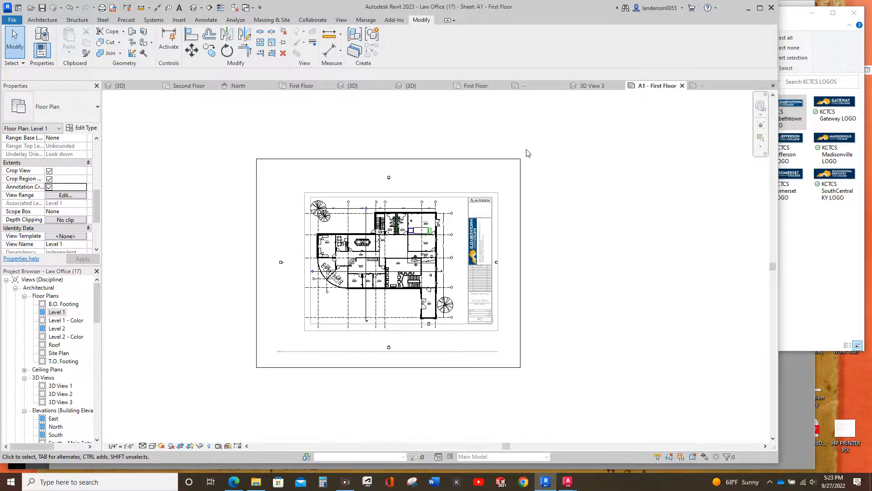
pyautogui.click(523, 364)
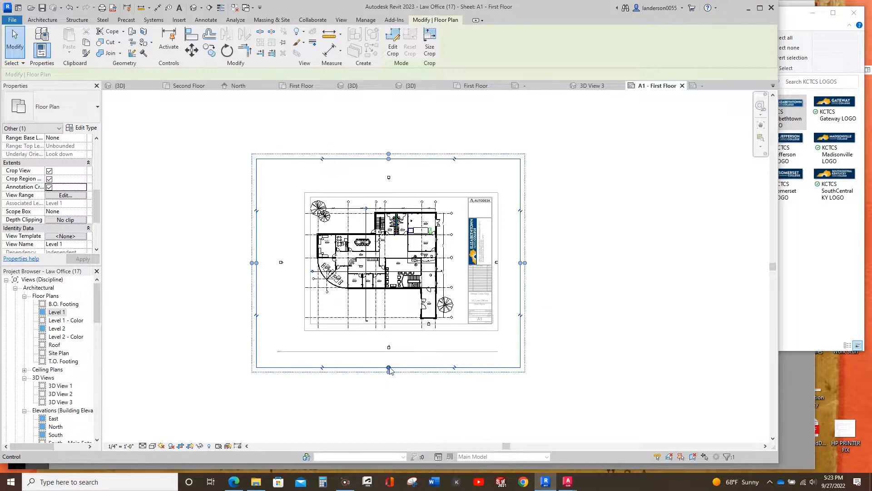
pyautogui.moveTo(389, 368); pyautogui.dragTo(411, 321)
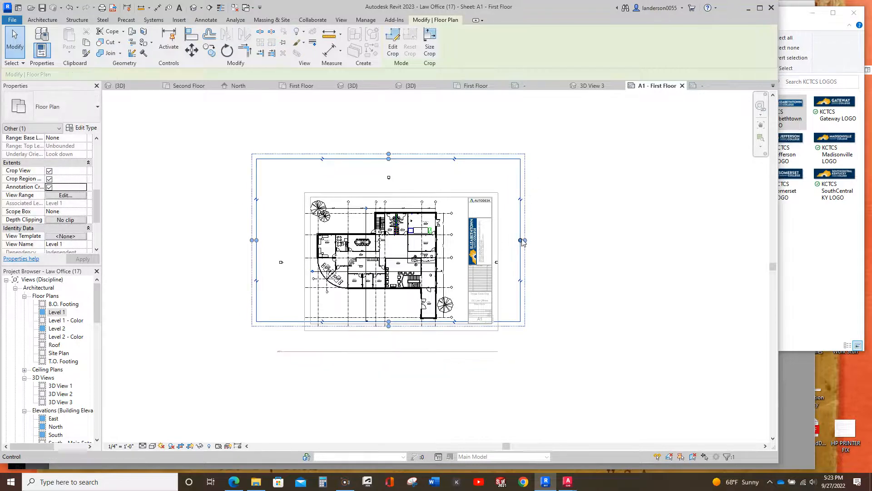
pyautogui.moveTo(522, 241); pyautogui.dragTo(460, 268)
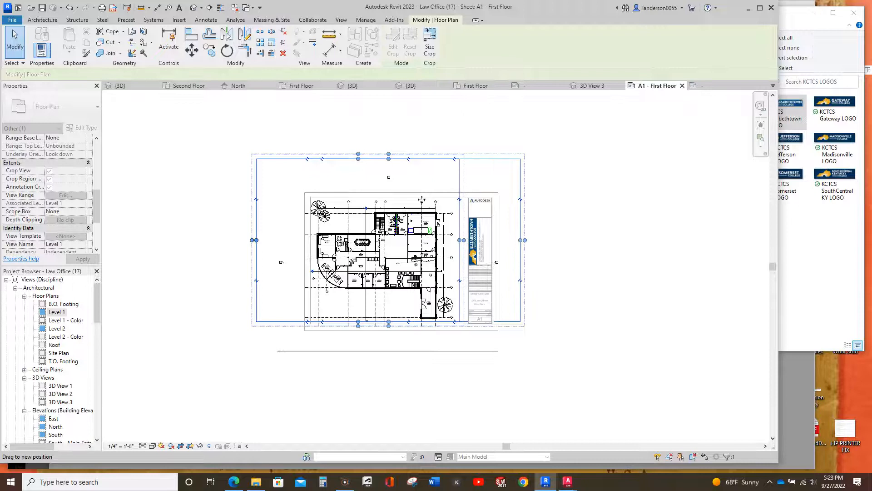
pyautogui.moveTo(421, 200); pyautogui.dragTo(421, 200)
pyautogui.moveTo(361, 161); pyautogui.dragTo(353, 201)
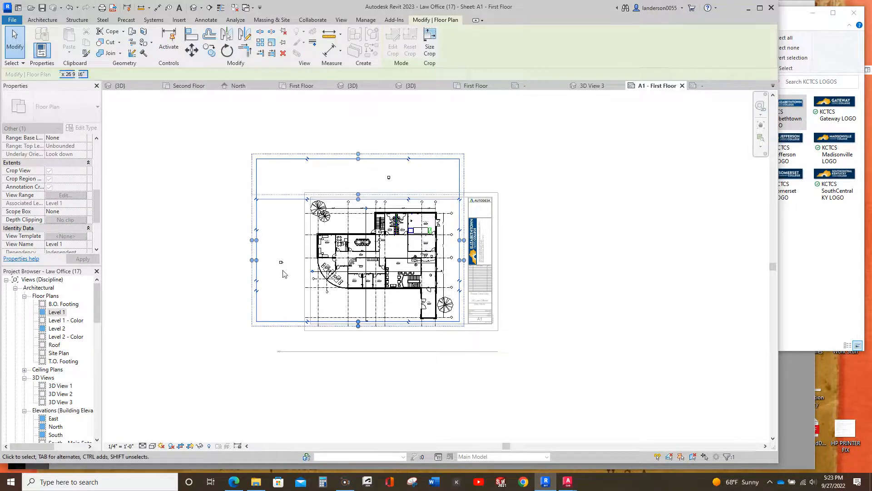
pyautogui.moveTo(258, 259); pyautogui.dragTo(314, 258)
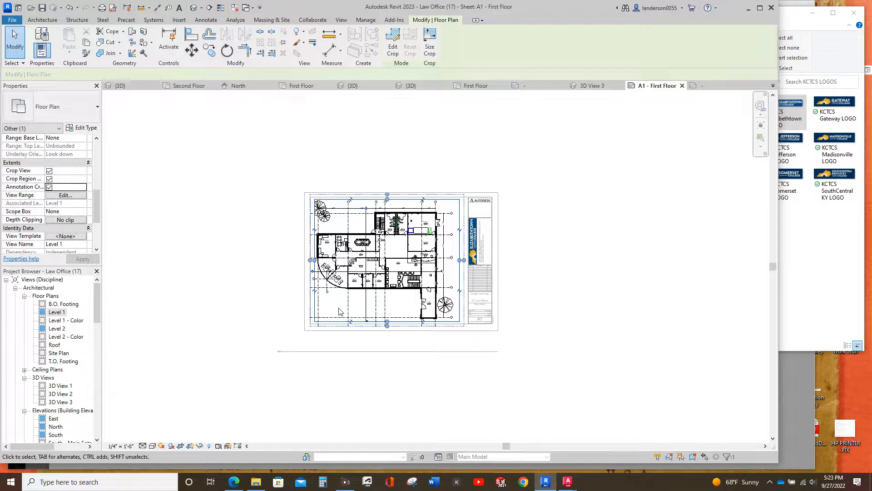
# Step: Deactivate the Level 1 viewport and shift it slightly to the right within the title block's drawing area
pyautogui.scroll(1, 340, 312)
pyautogui.scroll(1, 340, 313)
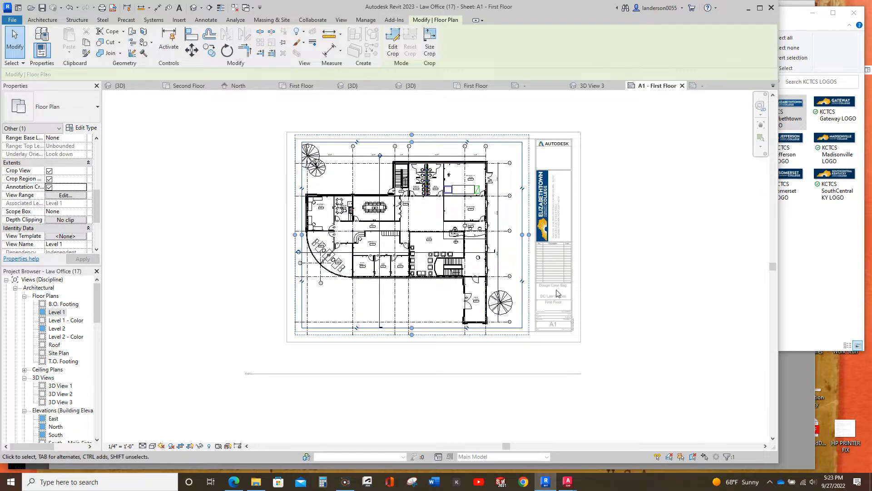
pyautogui.click(661, 247)
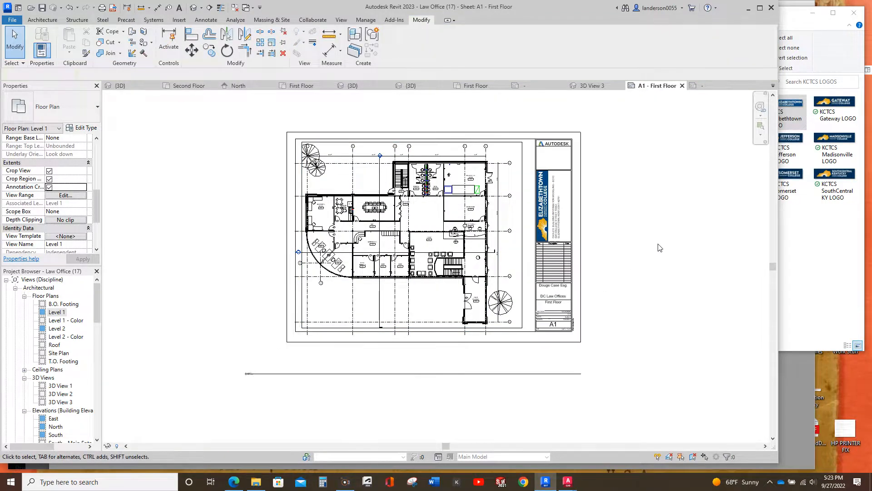
pyautogui.click(520, 276)
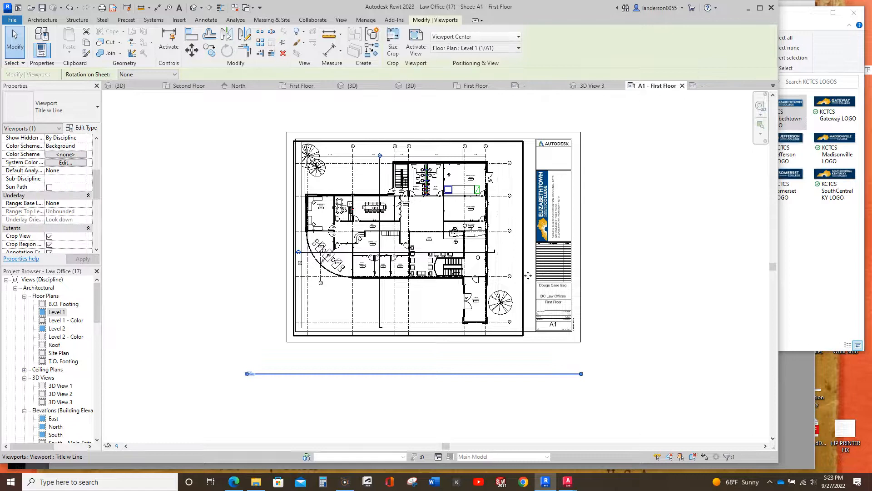
pyautogui.moveTo(528, 276); pyautogui.dragTo(535, 278)
pyautogui.click(672, 282)
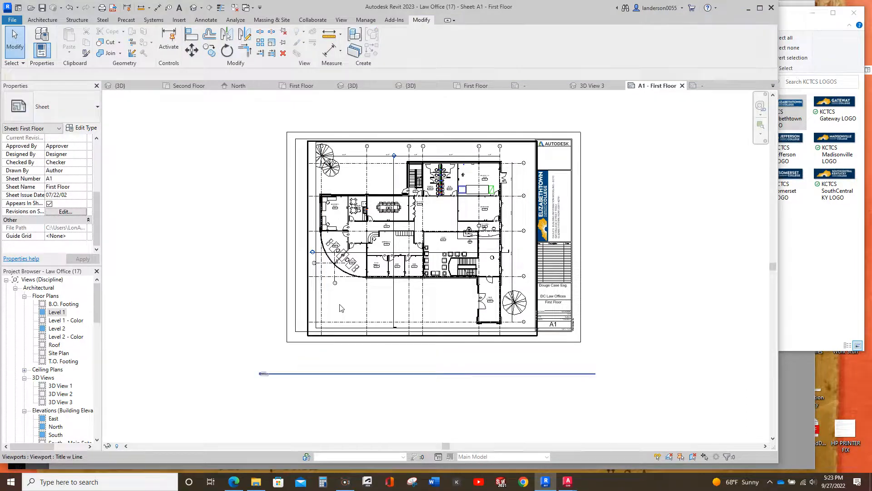
# Step: Turn off Crop Region Visible and Crop View for the Level 1 viewport on sheet A1
pyautogui.click(313, 280)
pyautogui.scroll(-3, 55, 240)
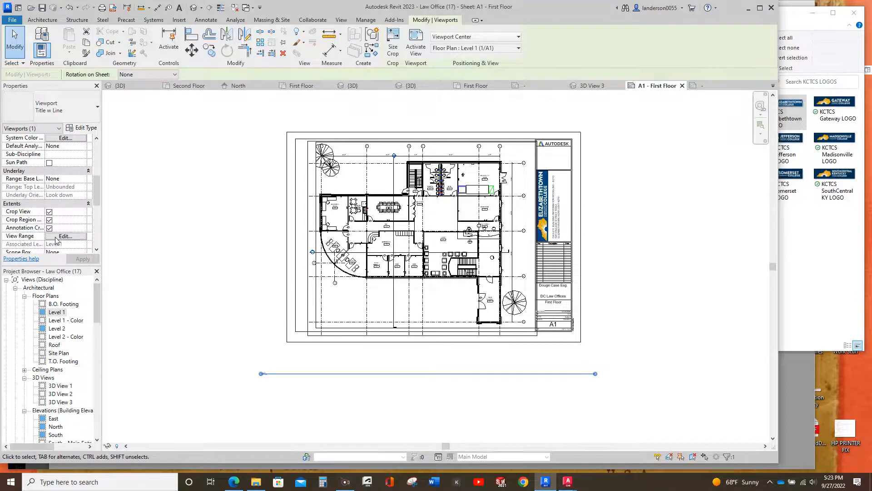
pyautogui.click(49, 220)
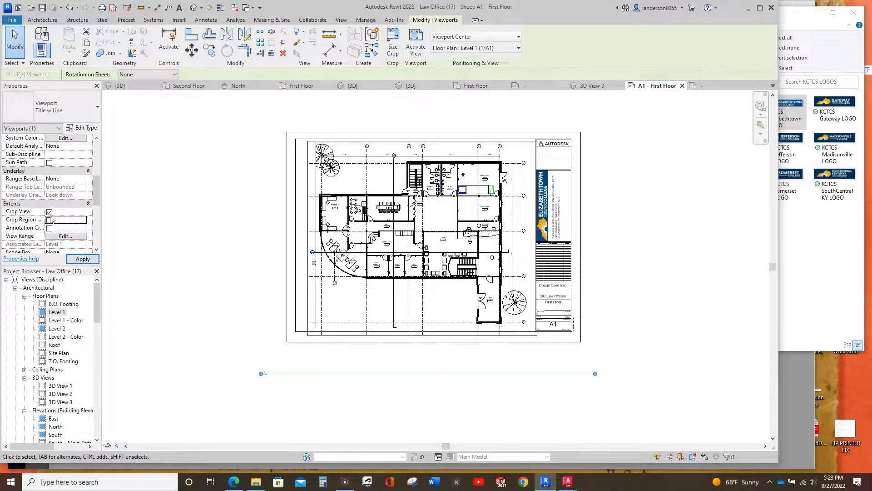
pyautogui.click(49, 211)
pyautogui.click(162, 246)
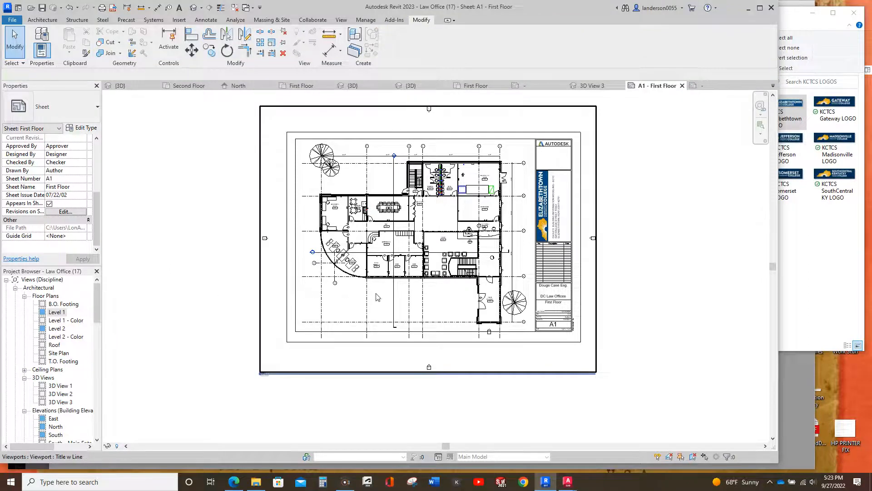
# Step: Activate the Level 1 viewport, shorten the lower ends of the vertical grid lines to fit inside the title block border, and deactivate the view
pyautogui.doubleClick(429, 314)
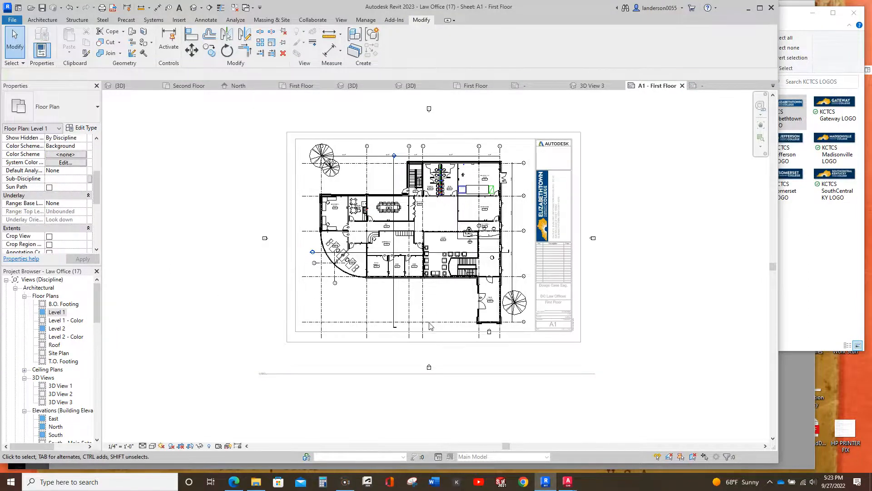
pyautogui.click(423, 328)
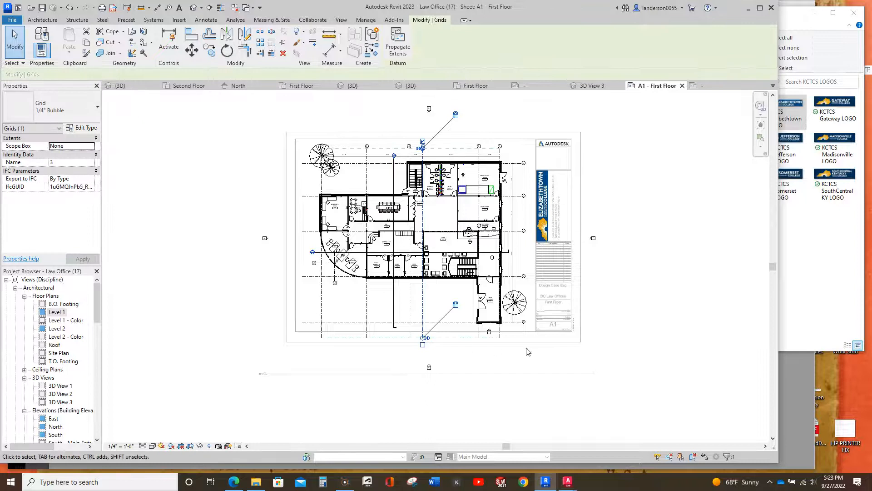
pyautogui.scroll(4, 507, 350)
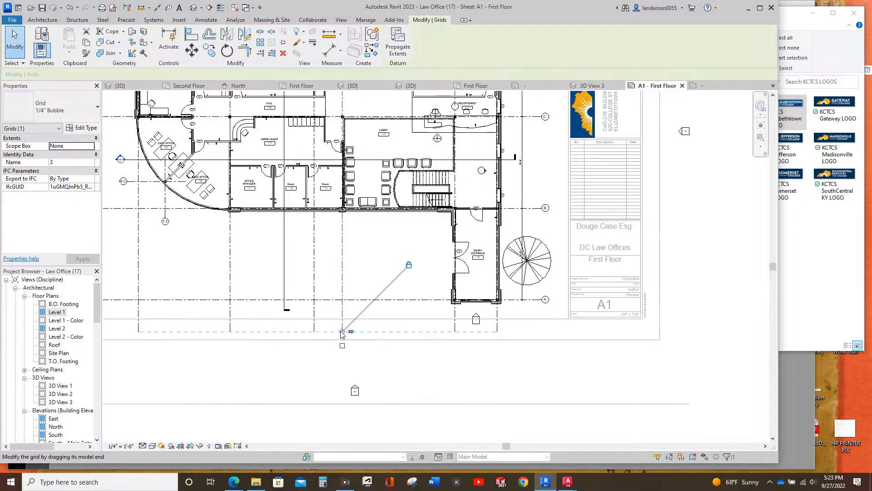
pyautogui.moveTo(343, 333); pyautogui.dragTo(342, 311)
pyautogui.scroll(-1, 437, 359)
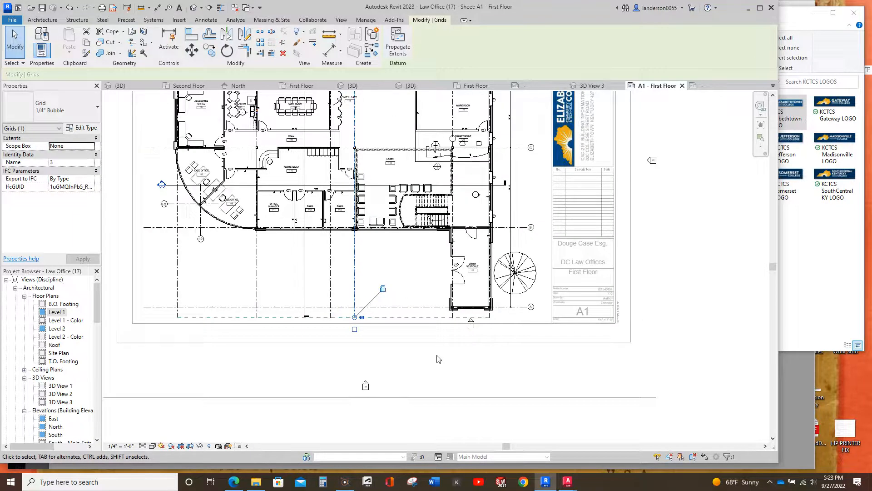
pyautogui.scroll(-2, 437, 359)
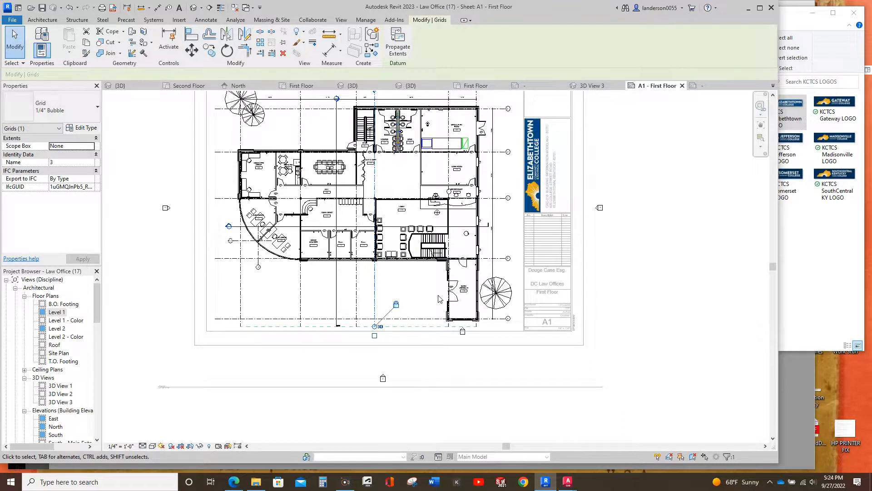
pyautogui.scroll(-1, 439, 298)
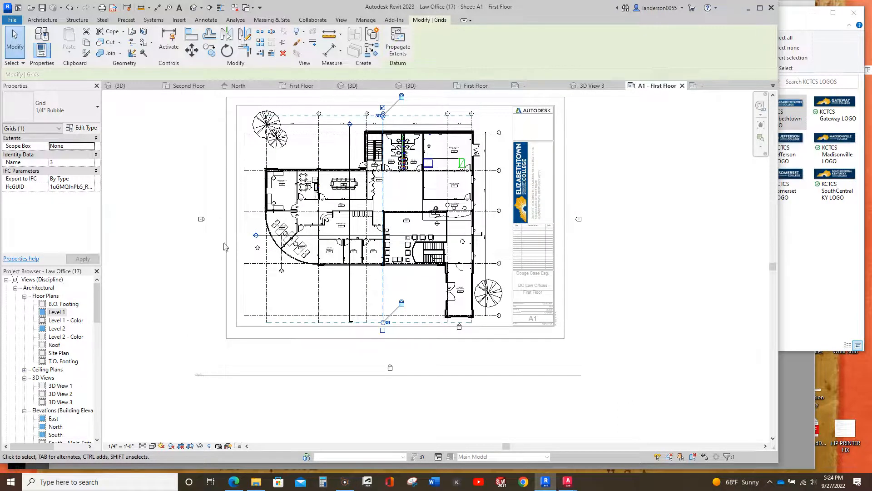
pyautogui.scroll(1, 463, 356)
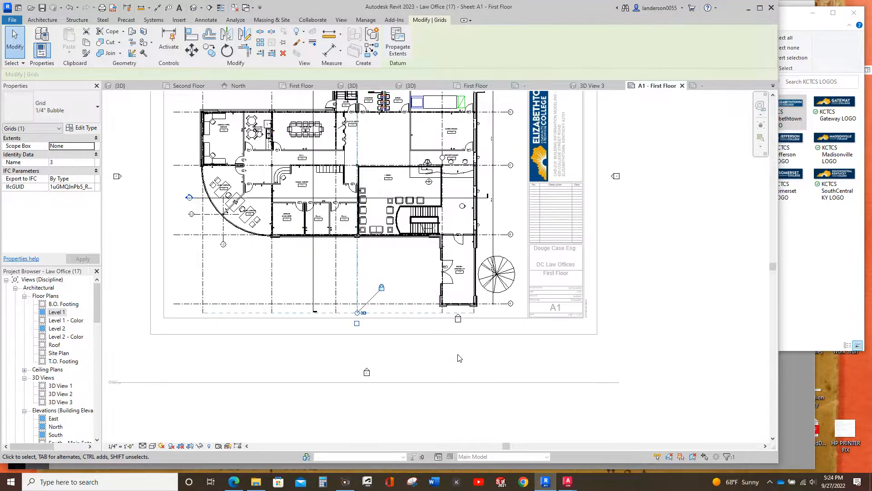
pyautogui.scroll(-1, 457, 361)
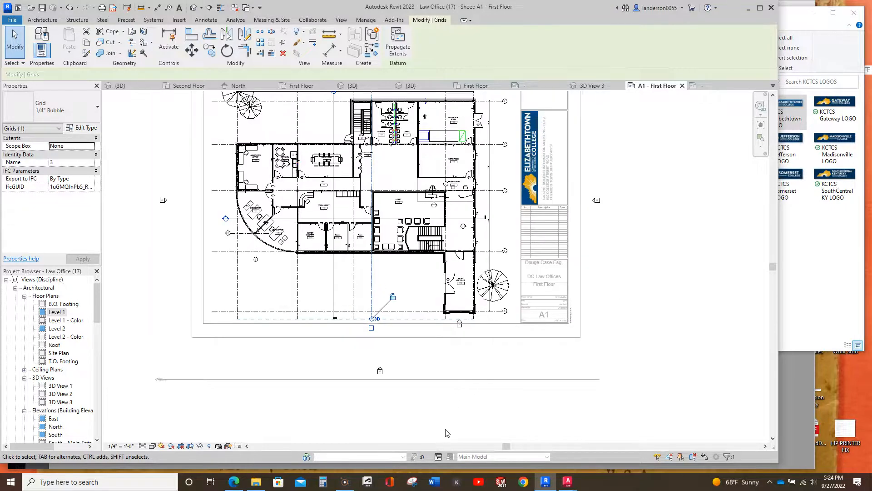
pyautogui.press('Escape')
pyautogui.click(454, 417)
# Step: Shorten the Level 1 view title line so it extends only a little past the title text
pyautogui.click(463, 383)
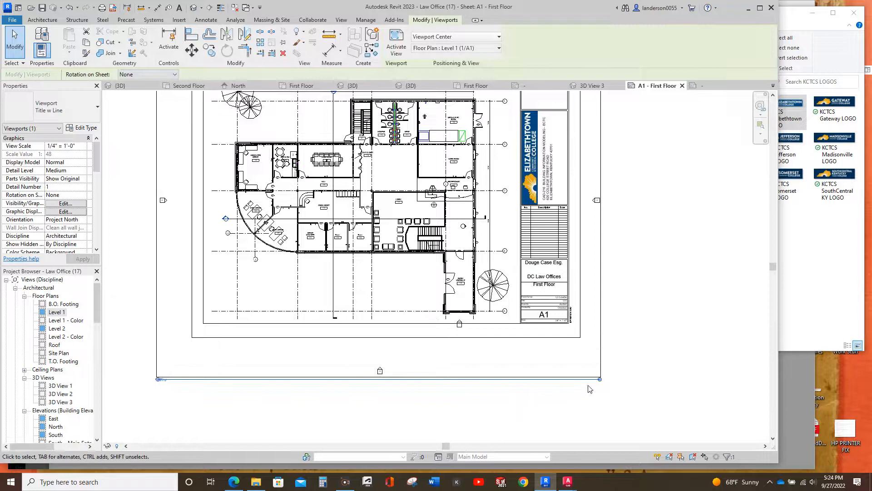
pyautogui.moveTo(600, 379); pyautogui.dragTo(196, 391)
pyautogui.scroll(8, 196, 391)
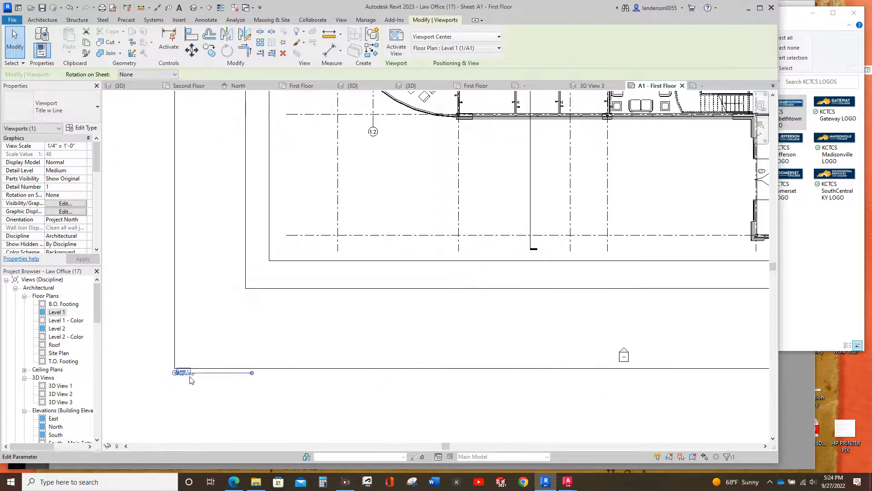
pyautogui.scroll(-6, 190, 378)
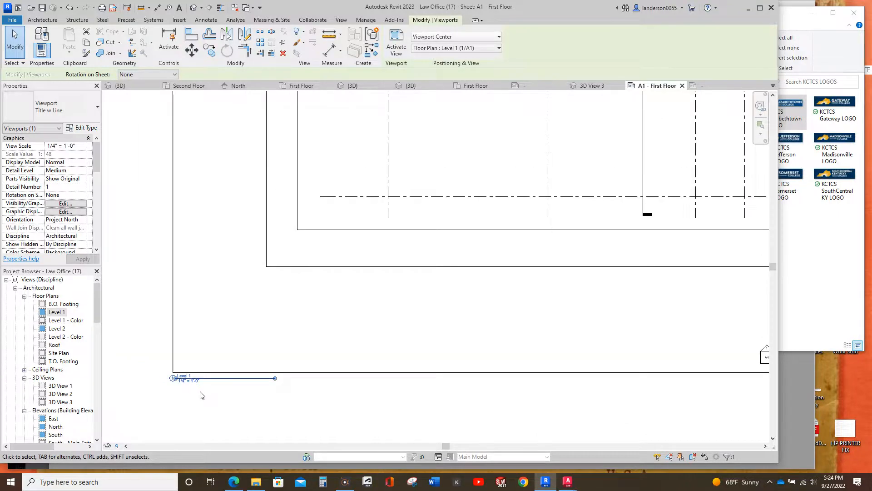
pyautogui.moveTo(212, 385)
pyautogui.mouseDown()
pyautogui.moveTo(238, 350)
pyautogui.moveTo(214, 370)
pyautogui.moveTo(212, 385)
pyautogui.mouseUp()
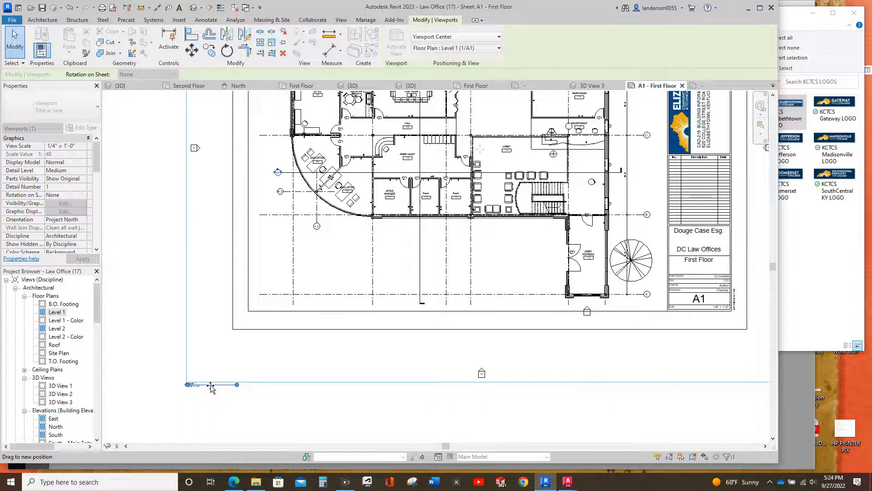
# Step: Move the Level 1 view title inside the title block border, below the lower-left part of the plan
pyautogui.click(293, 403)
pyautogui.click(213, 385)
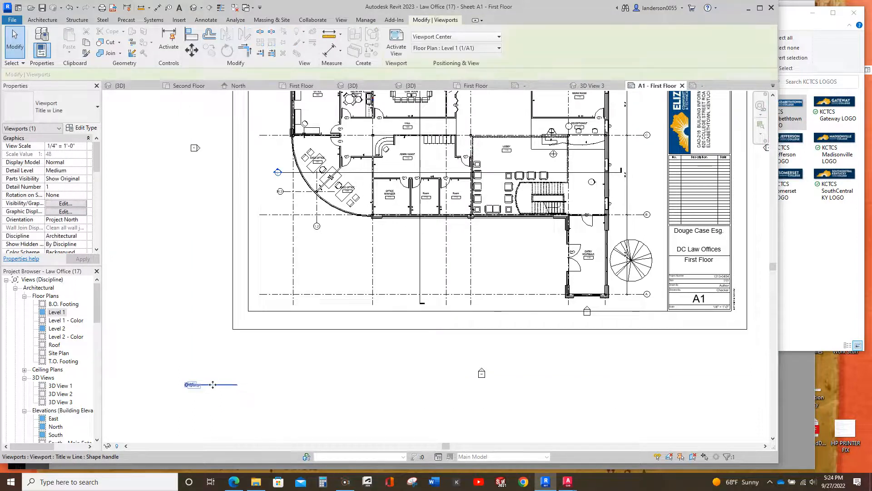
pyautogui.moveTo(213, 385); pyautogui.dragTo(336, 302)
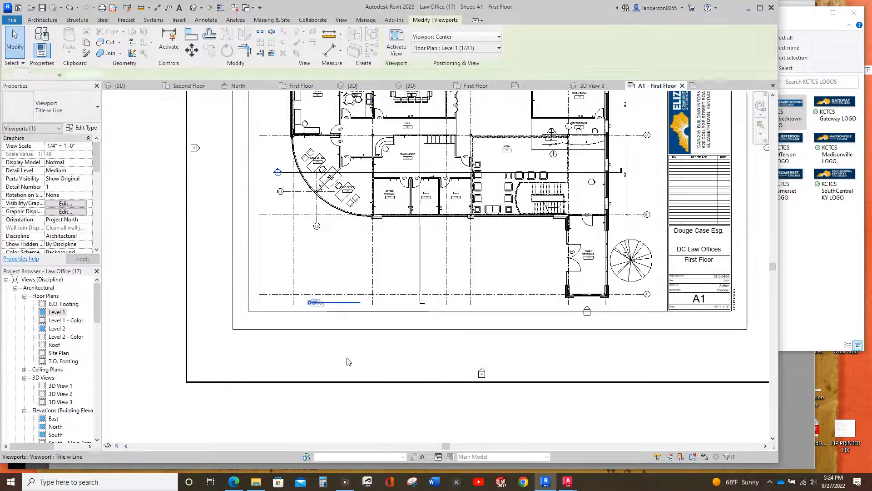
pyautogui.click(144, 325)
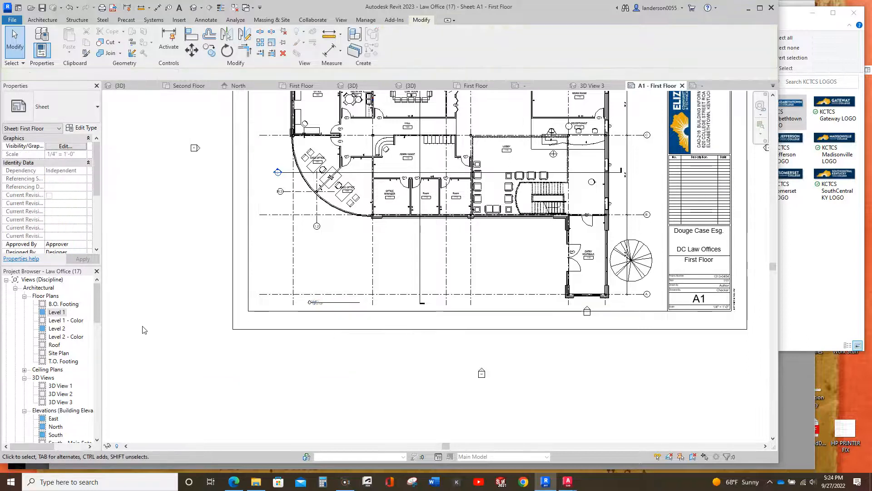
pyautogui.scroll(6, 322, 309)
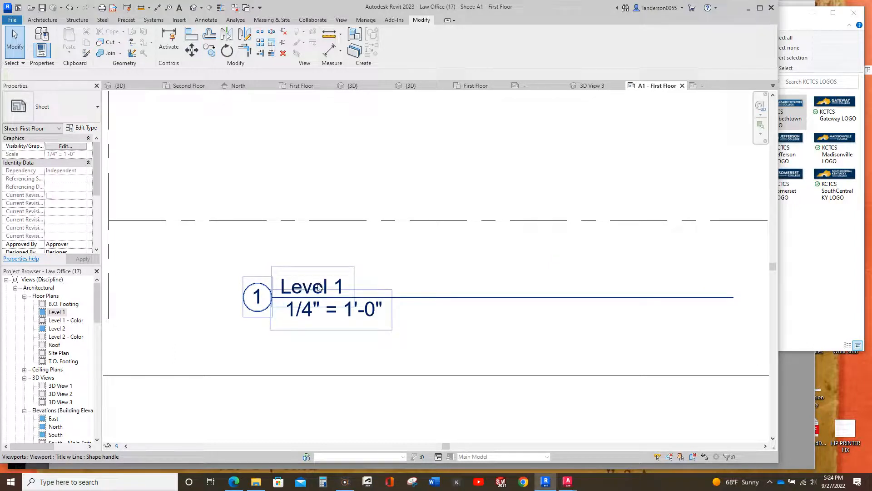
pyautogui.doubleClick(318, 287)
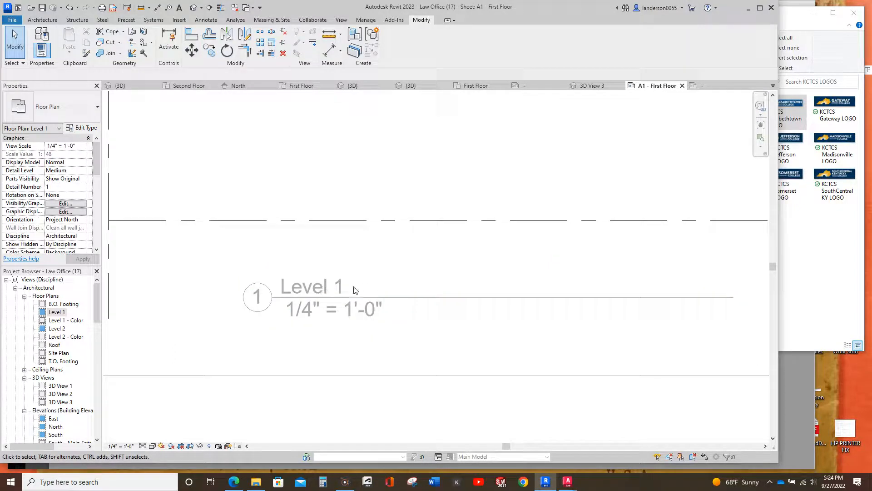
pyautogui.scroll(-5, 322, 347)
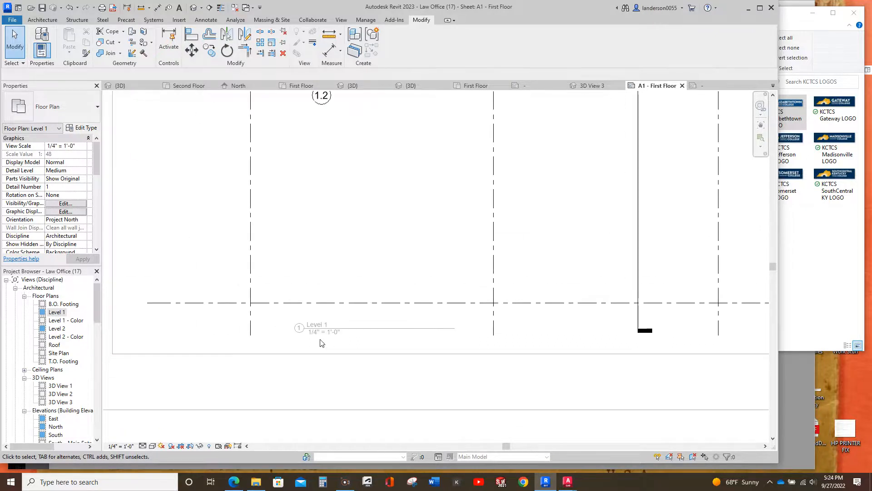
pyautogui.rightClick(350, 400)
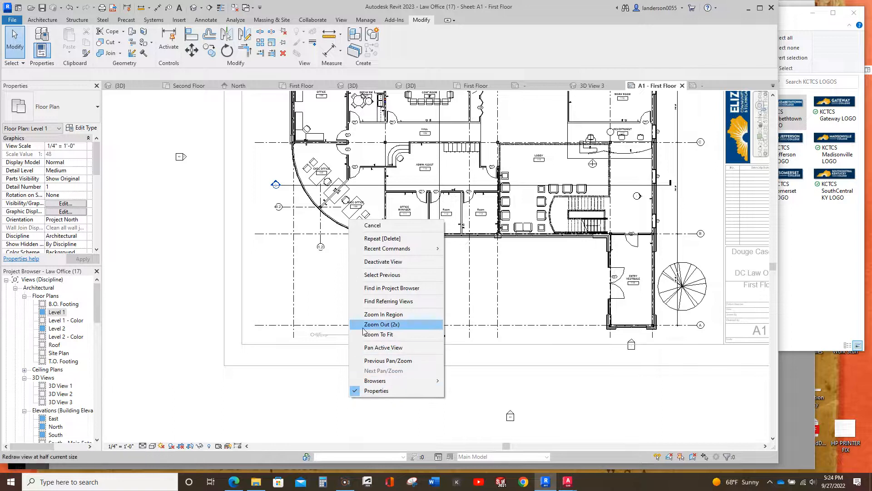
pyautogui.click(383, 261)
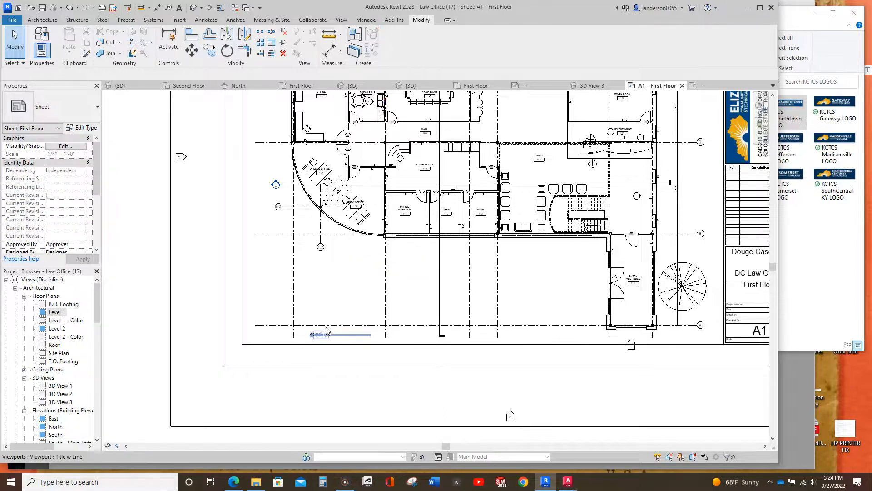
pyautogui.scroll(5, 320, 337)
pyautogui.click(324, 329)
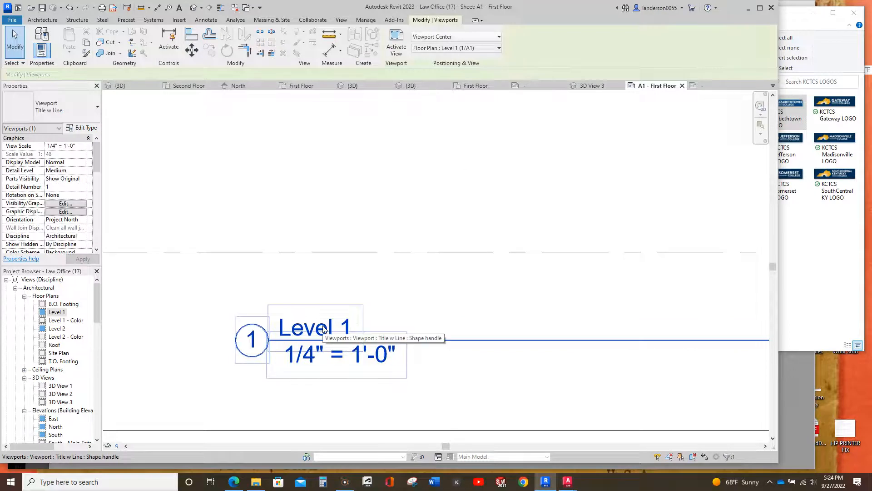
pyautogui.rightClick(324, 330)
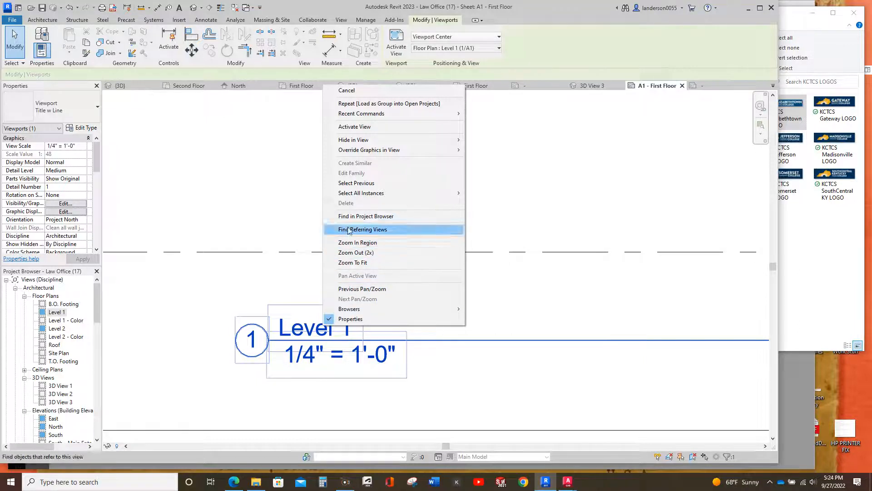
pyautogui.click(303, 177)
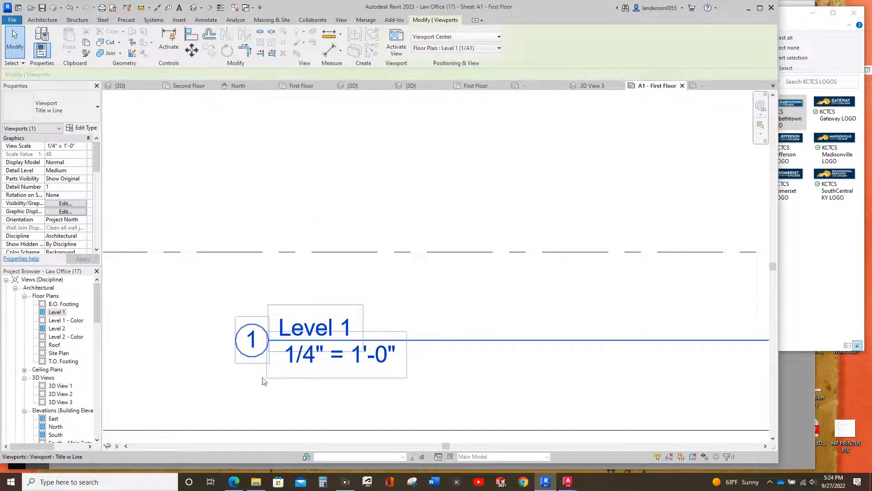
# Step: Rename the Level 1 floor plan view to FIRST FLOOR and rename the corresponding level and views as well
pyautogui.rightClick(54, 314)
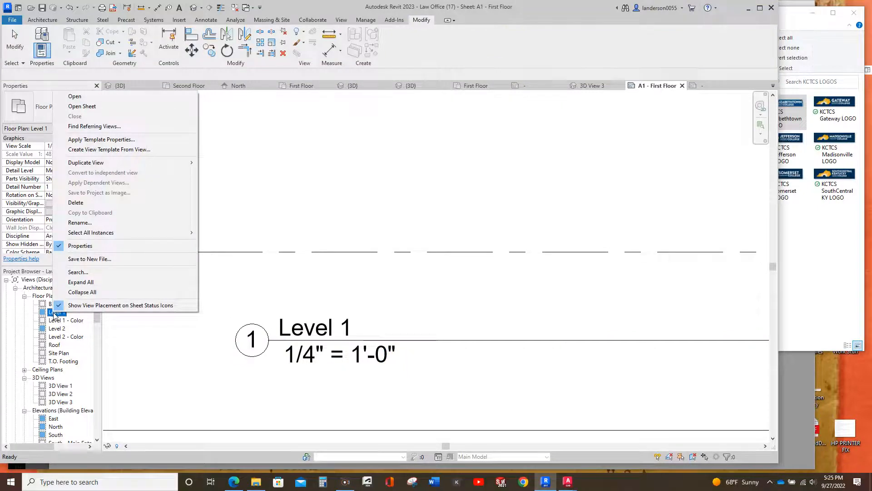
pyautogui.click(82, 223)
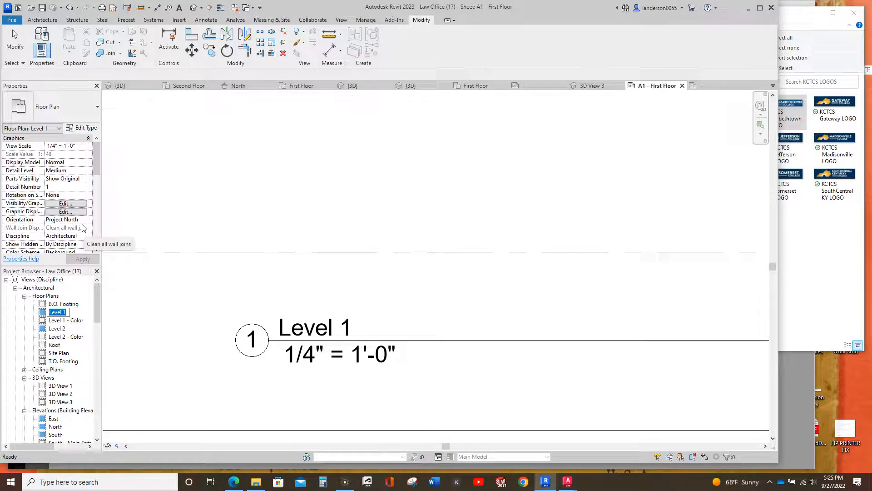
pyautogui.write('FIRST')
pyautogui.write('LOOR')
pyautogui.press('Return')
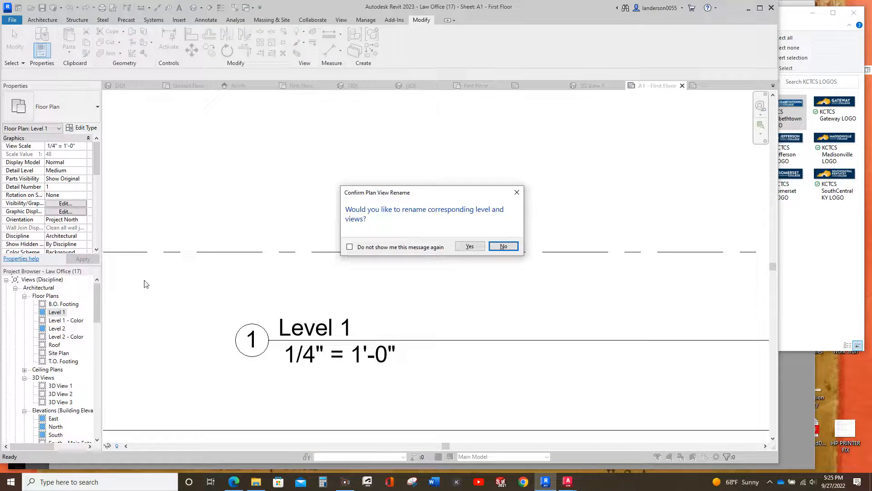
pyautogui.click(469, 246)
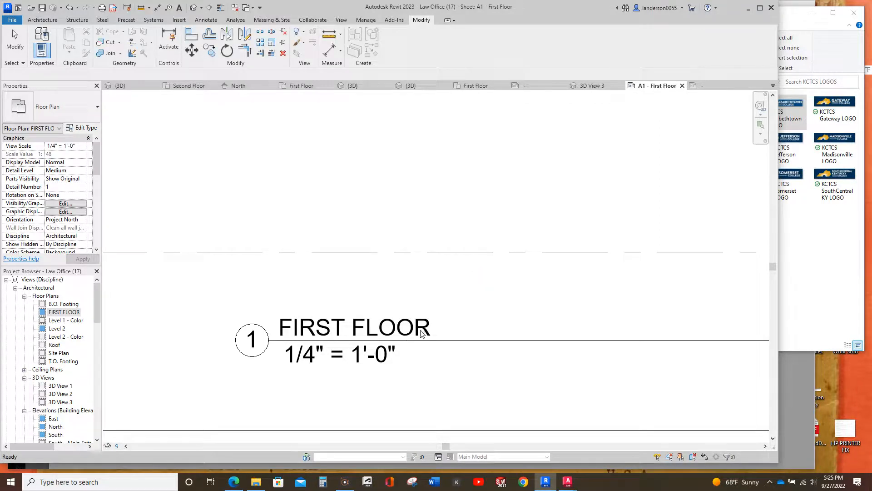
pyautogui.scroll(-3, 481, 323)
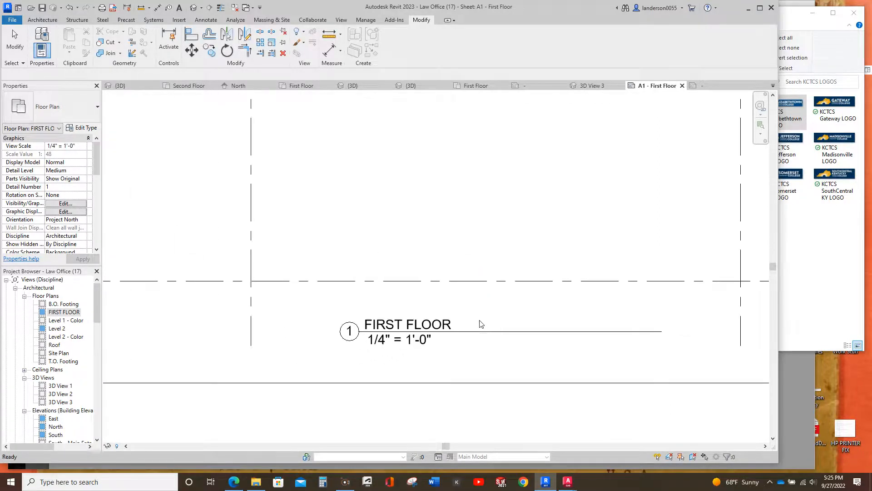
pyautogui.scroll(-6, 482, 324)
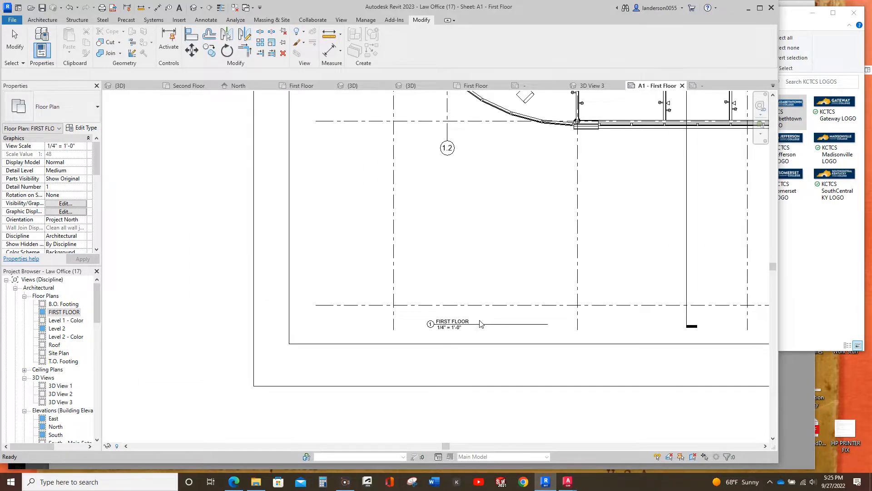
pyautogui.click(497, 296)
pyautogui.scroll(-2, 262, 349)
pyautogui.moveTo(275, 328); pyautogui.dragTo(146, 396, button='middle')
pyautogui.scroll(1, 291, 324)
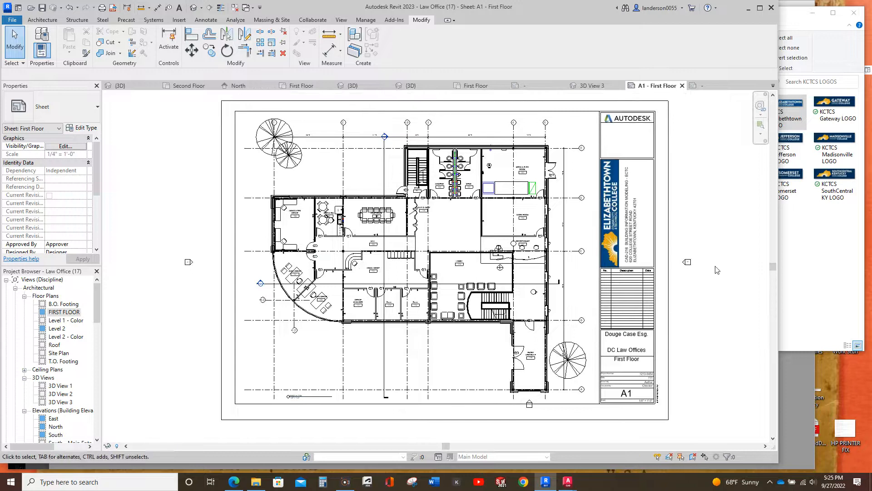